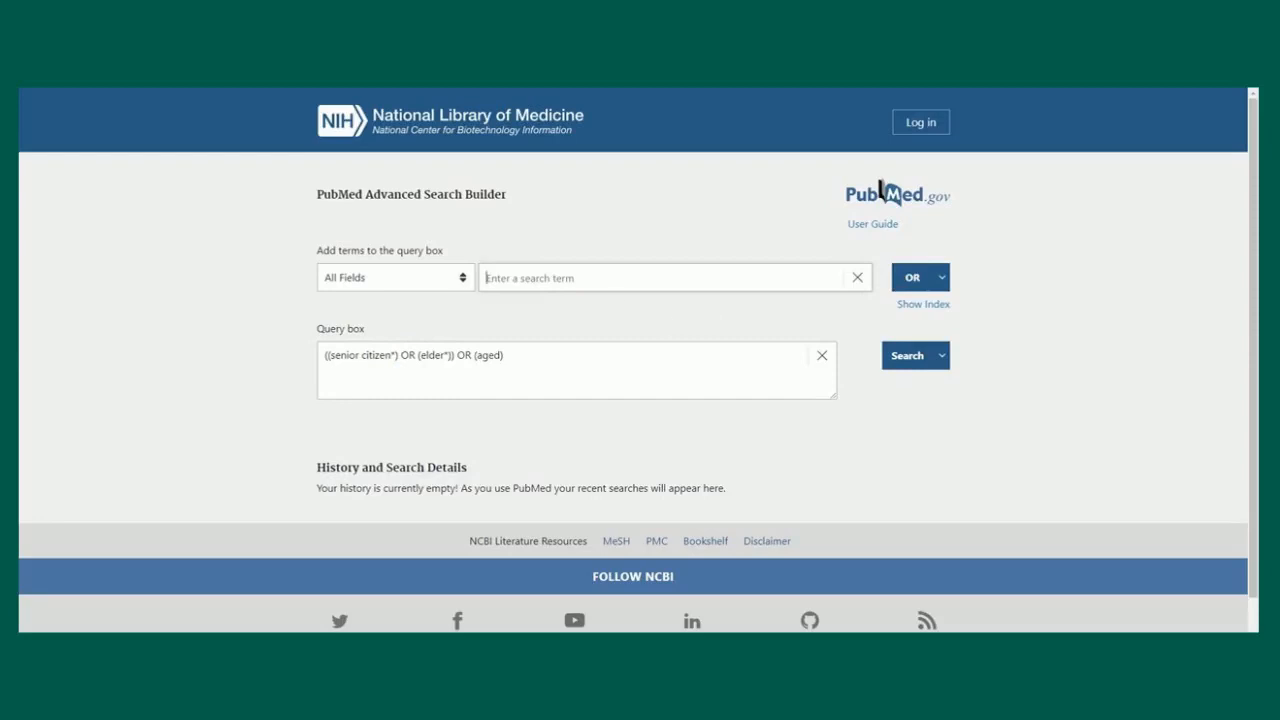
Add "geriatric" to the older-adult query with OR and add the query to the search history.
text(geriatric)
click(908, 277)
click(941, 355)
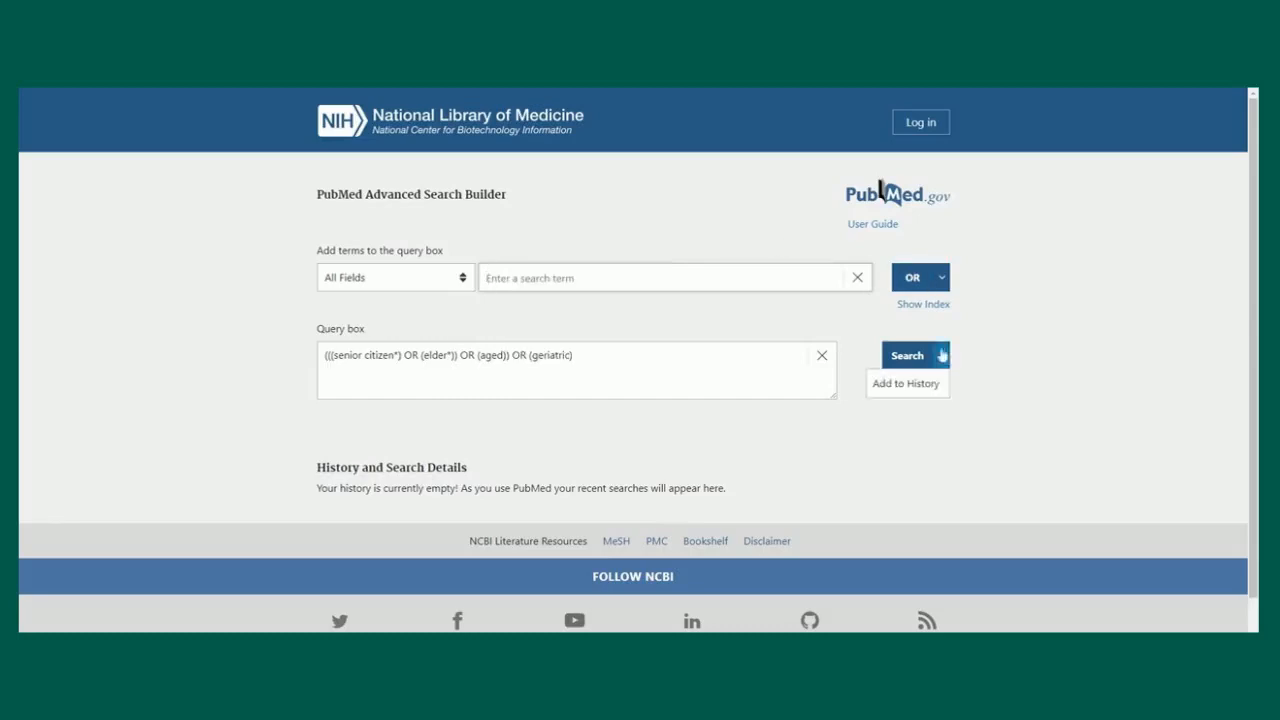
click(928, 386)
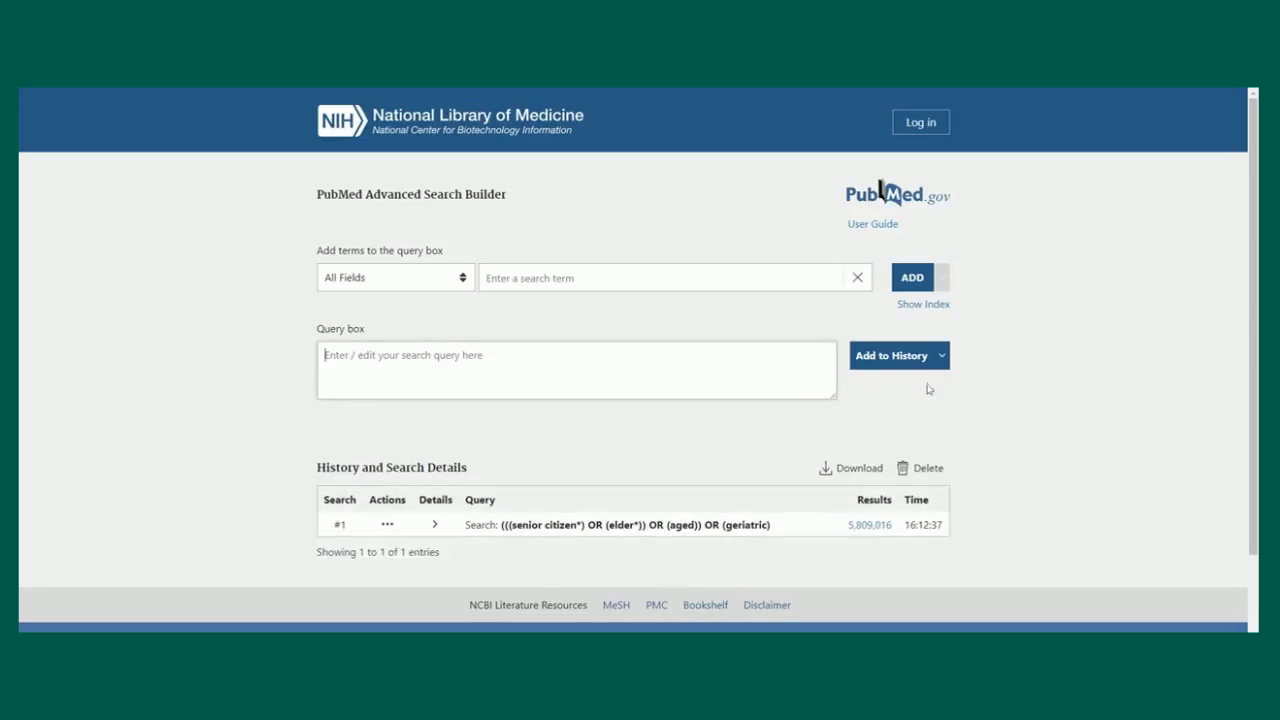
Start a new query with the index term "depression" in All Fields.
click(614, 277)
text(depression)
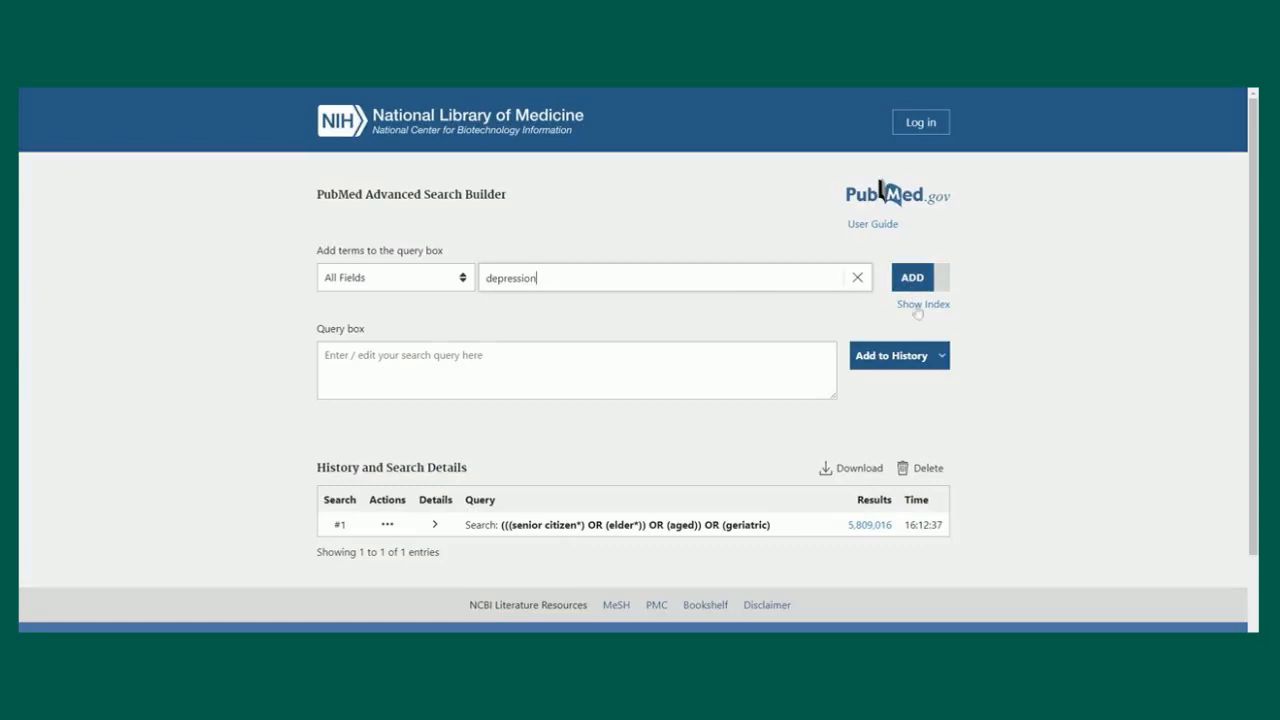
click(709, 306)
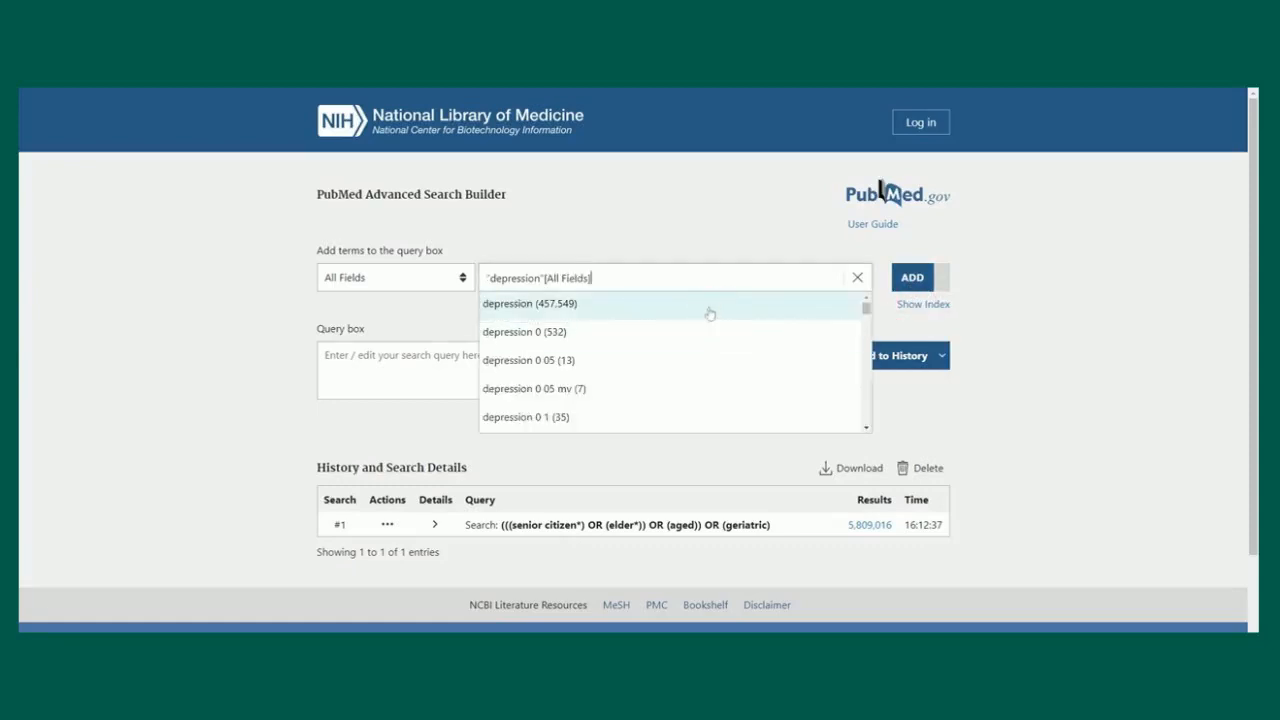
click(912, 280)
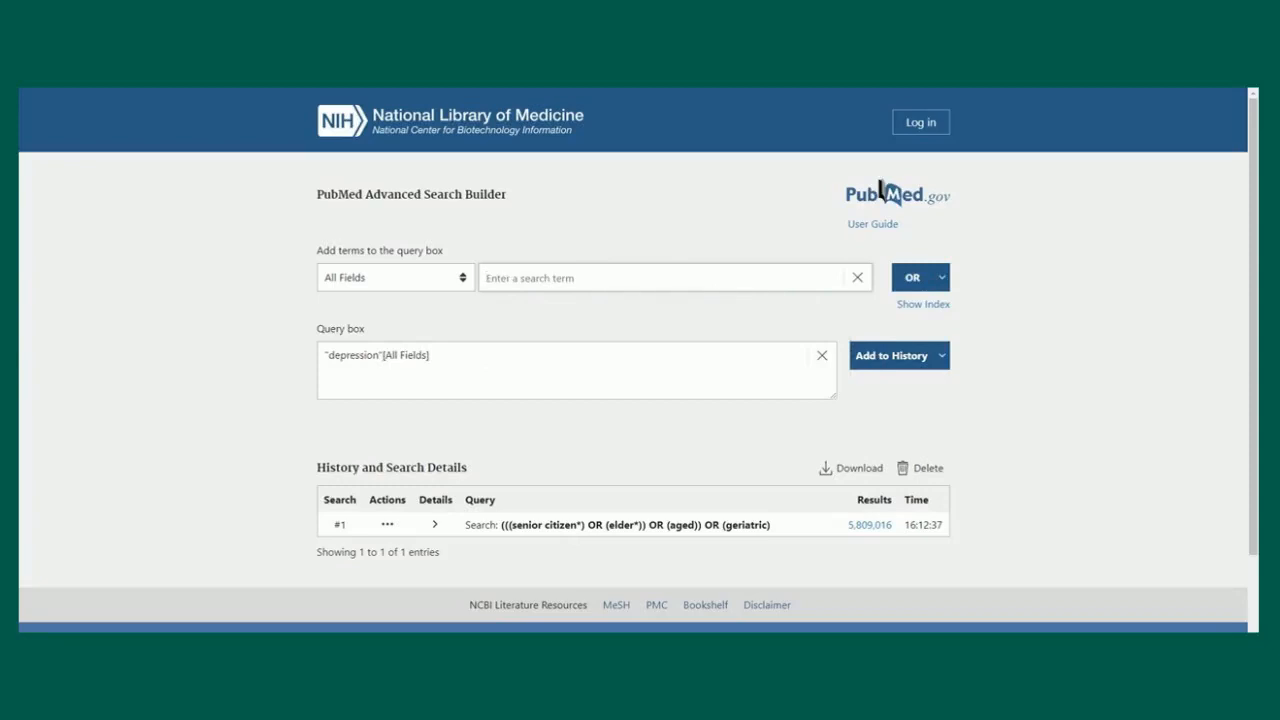
Look up "mental illness" in the index and add that exact term to the query with OR.
text(mental illnes)
click(917, 306)
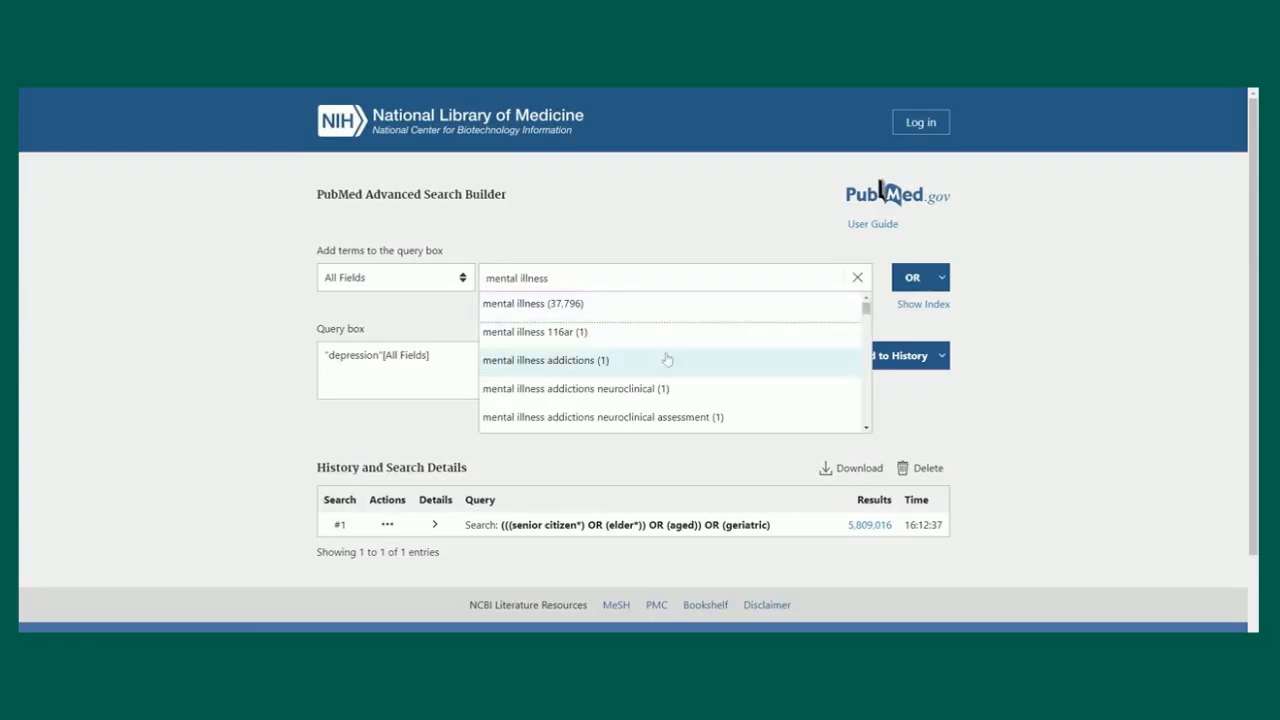
scroll(666, 355, down, 1)
scroll(666, 355, down, 3)
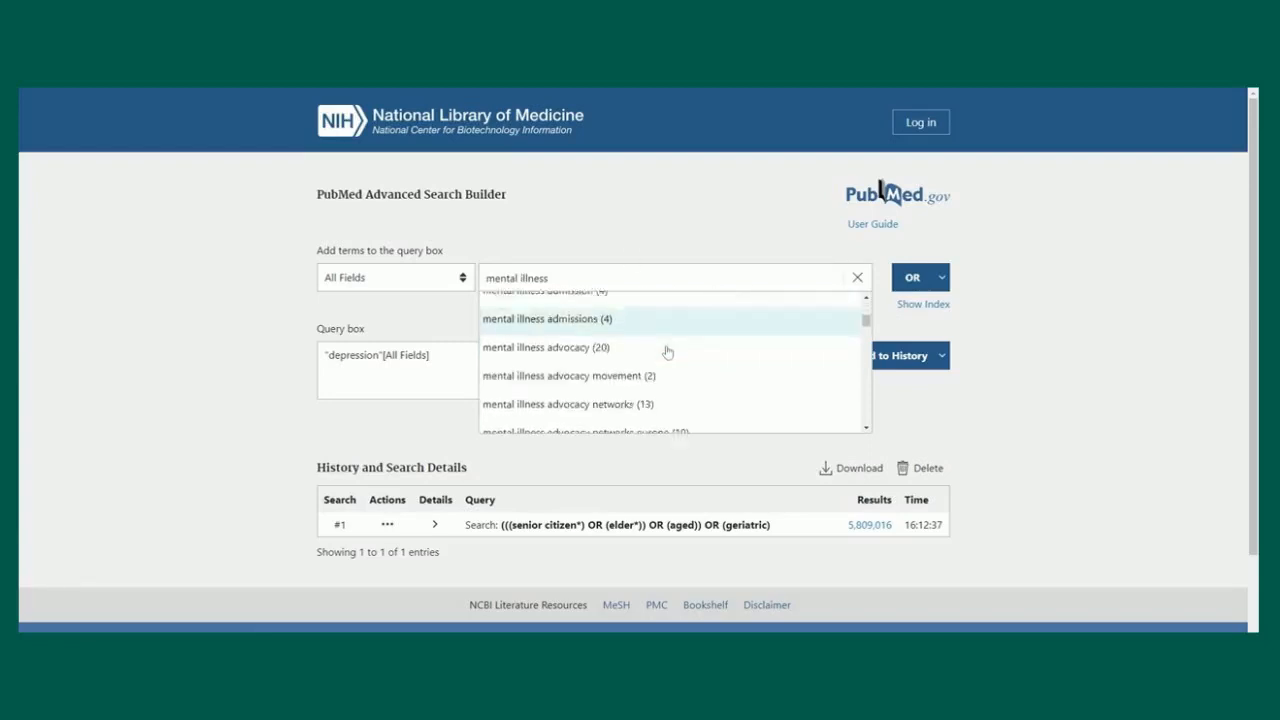
scroll(667, 352, down, 1)
scroll(666, 340, up, 3)
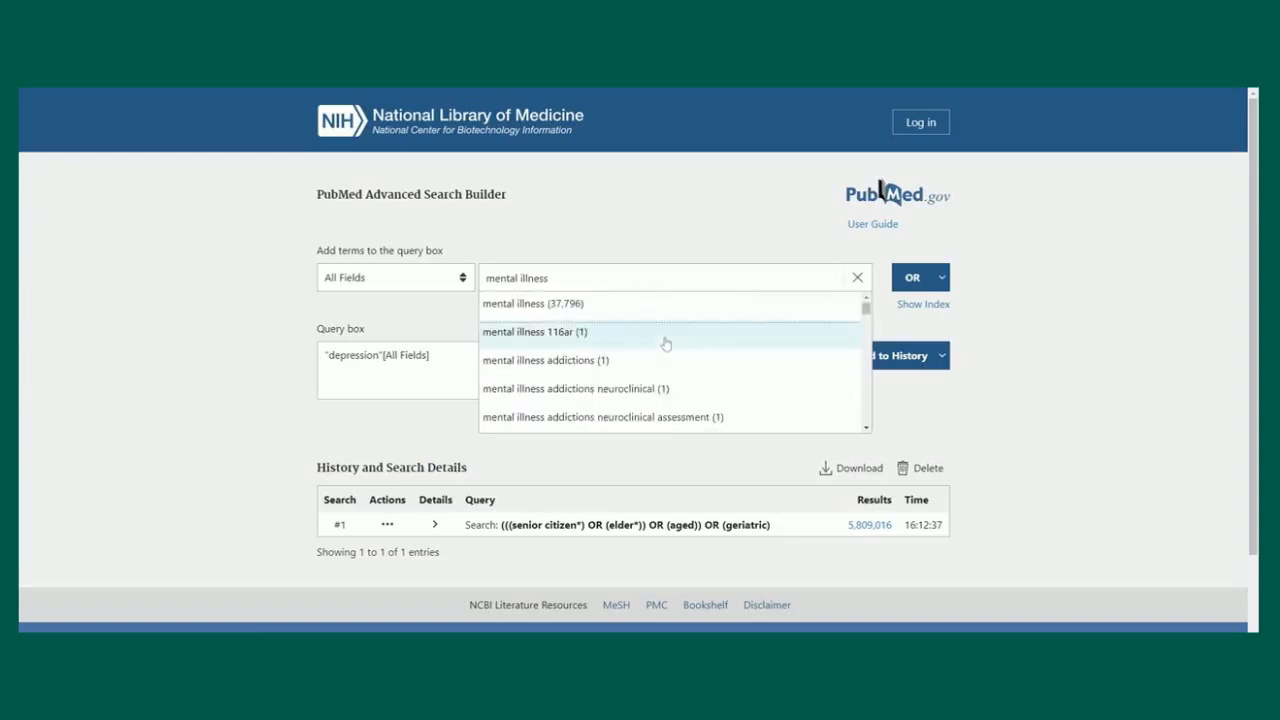
click(649, 312)
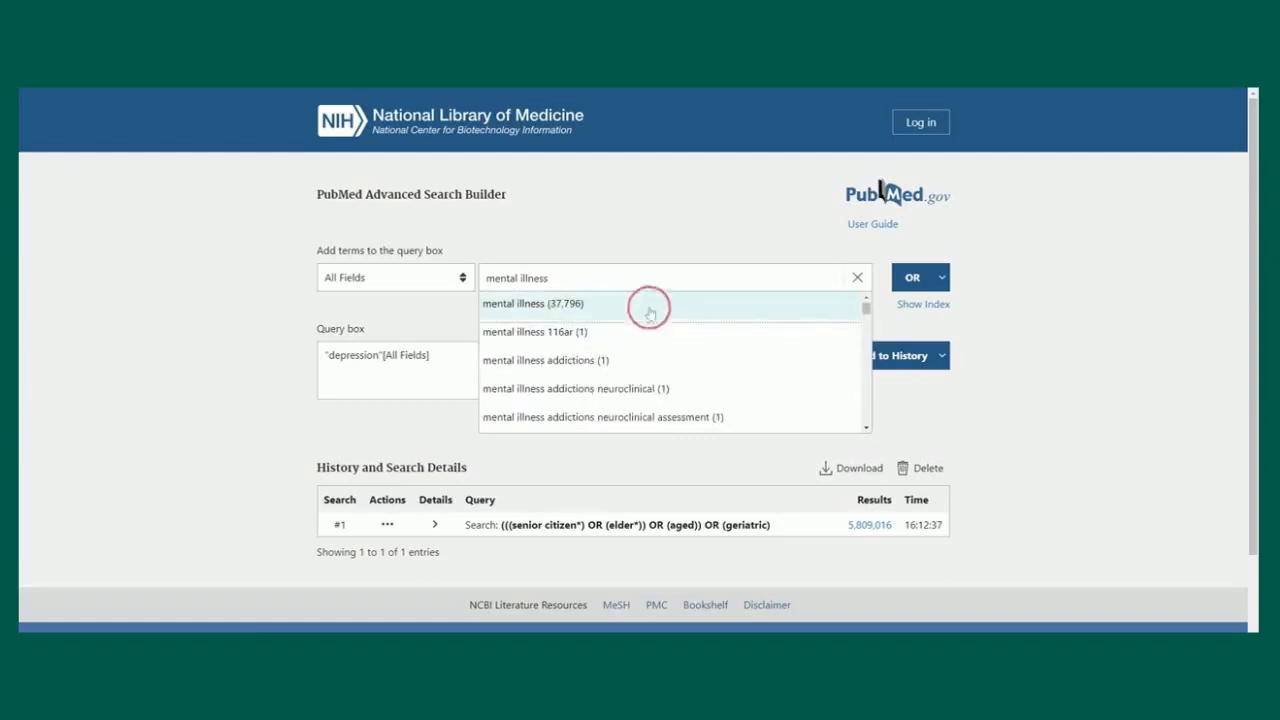
click(915, 285)
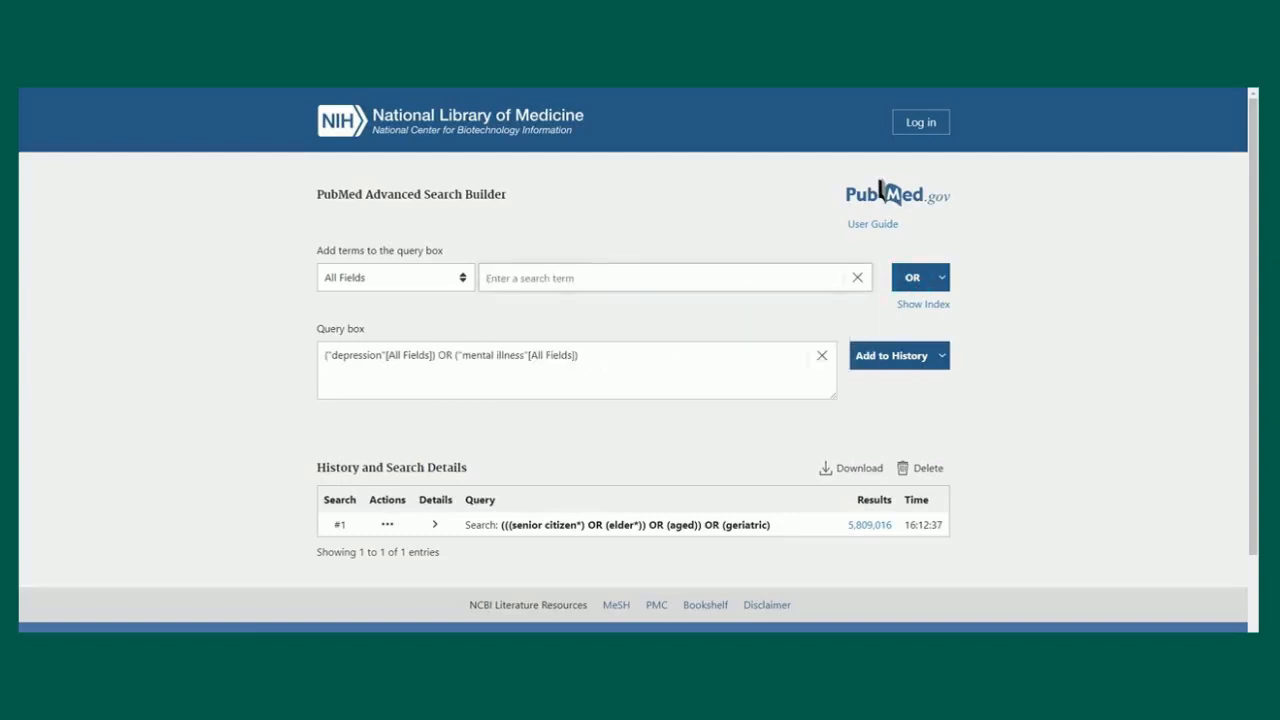
Add "depress*" to the query with OR and add the depression query to the search history.
text(depress)
click(916, 280)
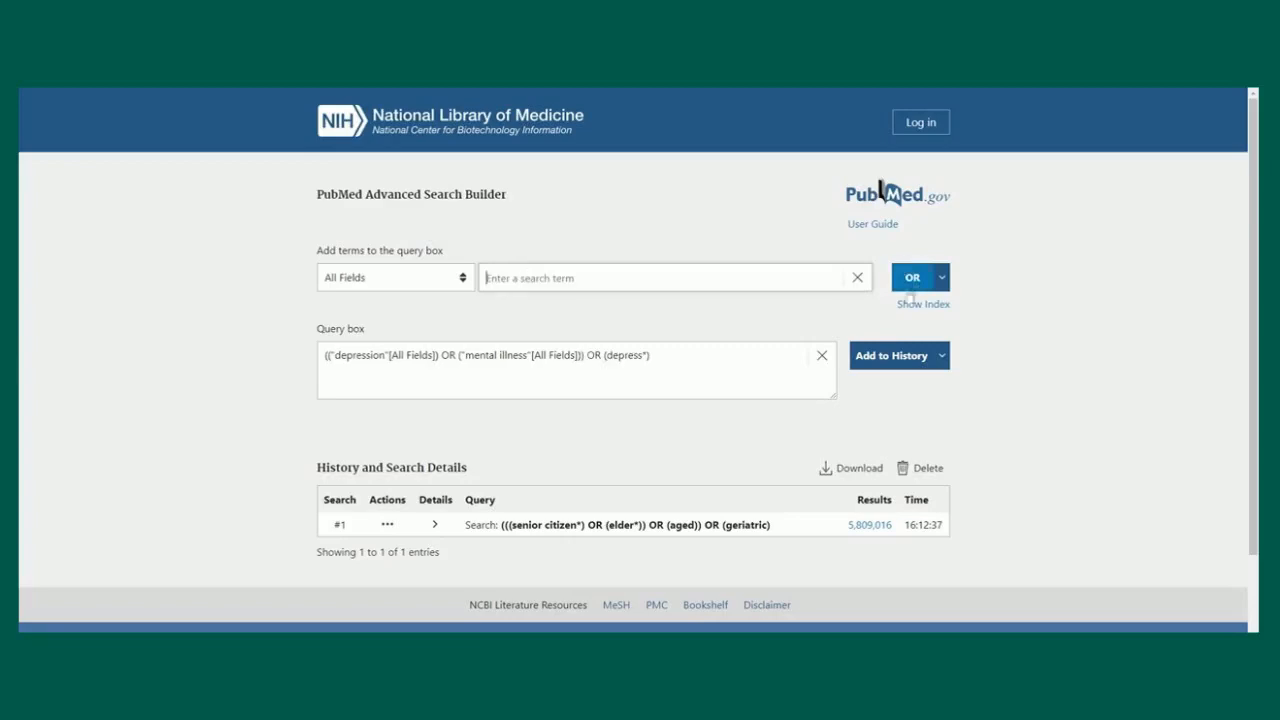
click(858, 362)
Start a new query with the index term "antidepressant" in All Fields.
click(694, 277)
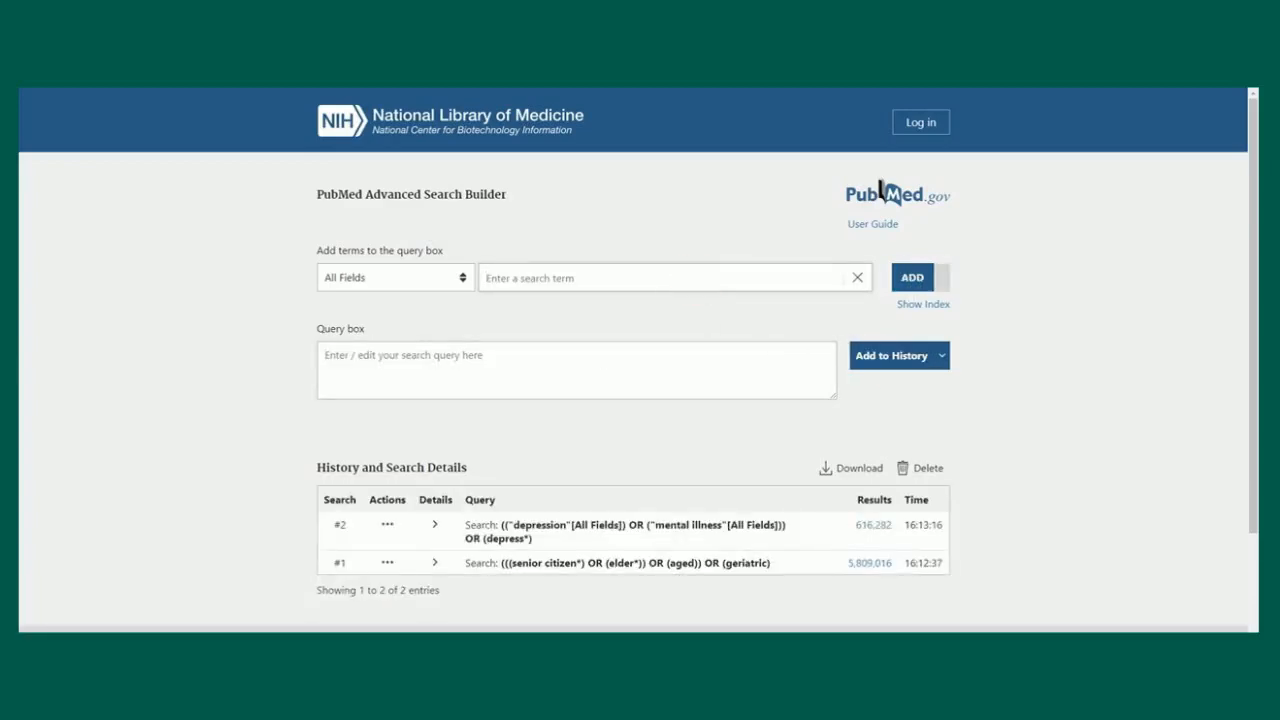
text(antidepressant)
click(740, 310)
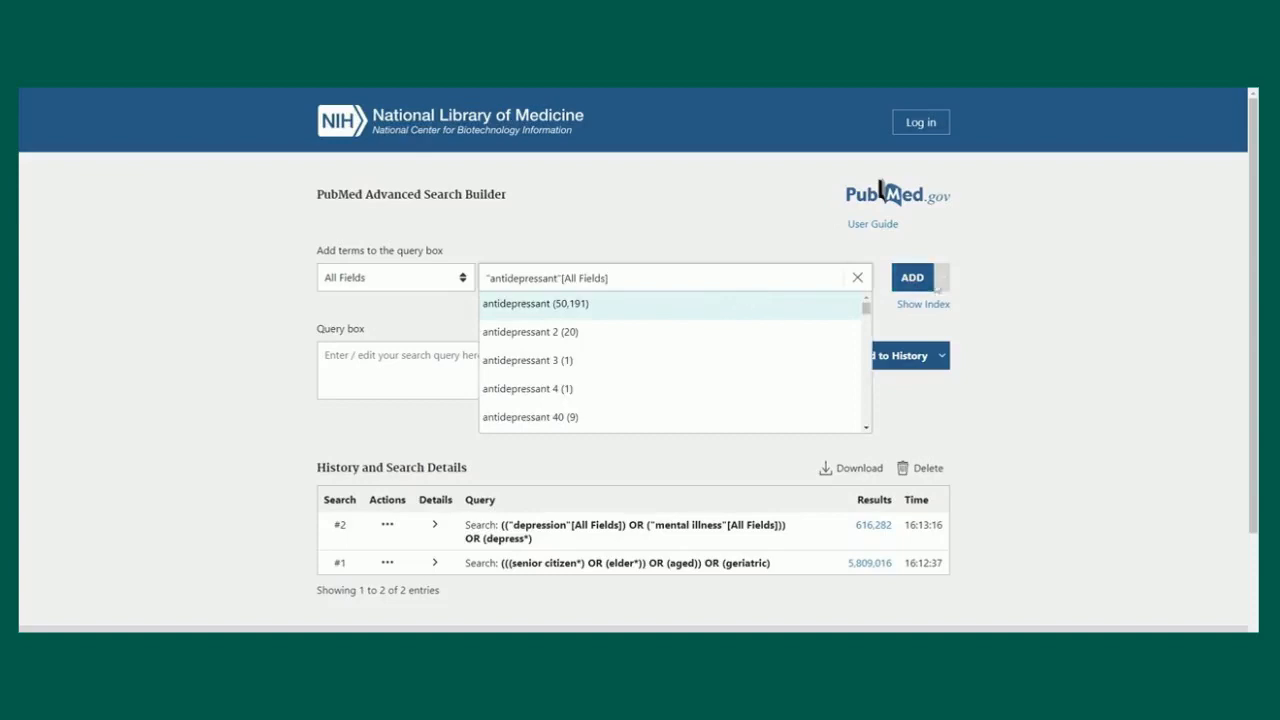
click(922, 281)
Add the index term "medical intervention" in All Fields to the antidepressant query with OR.
click(785, 280)
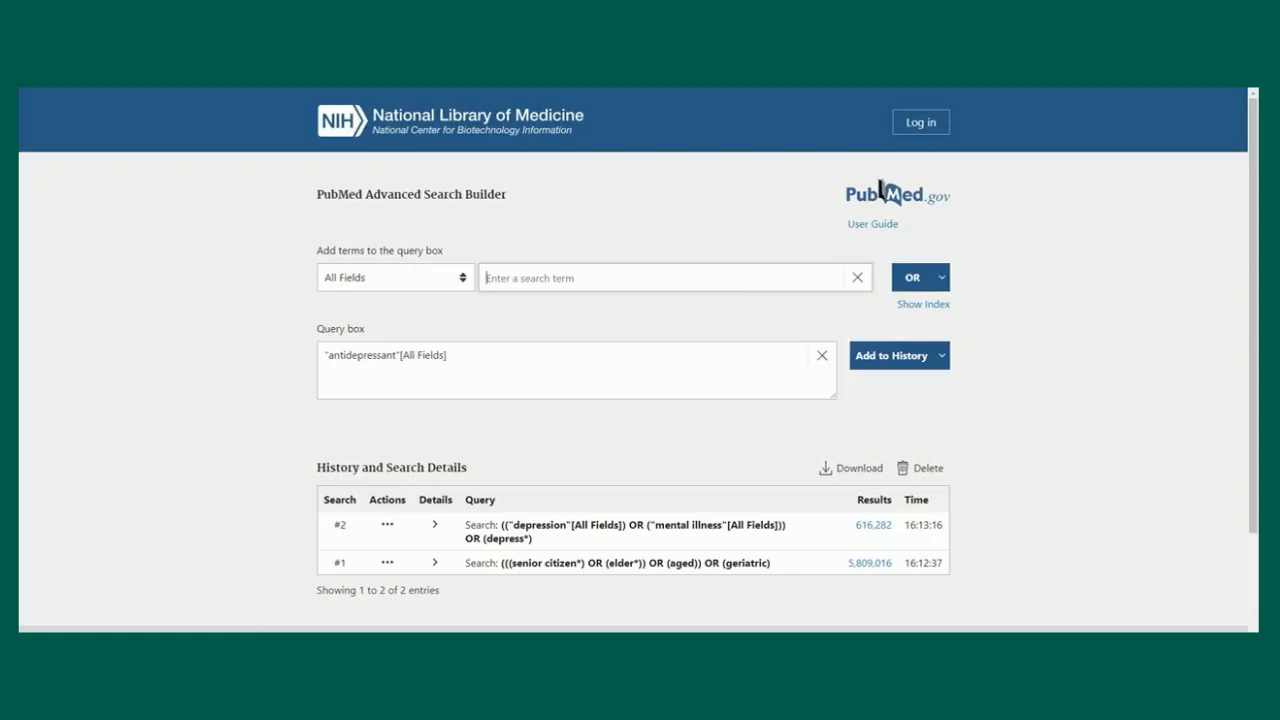
text(medical l)
text(ntervention)
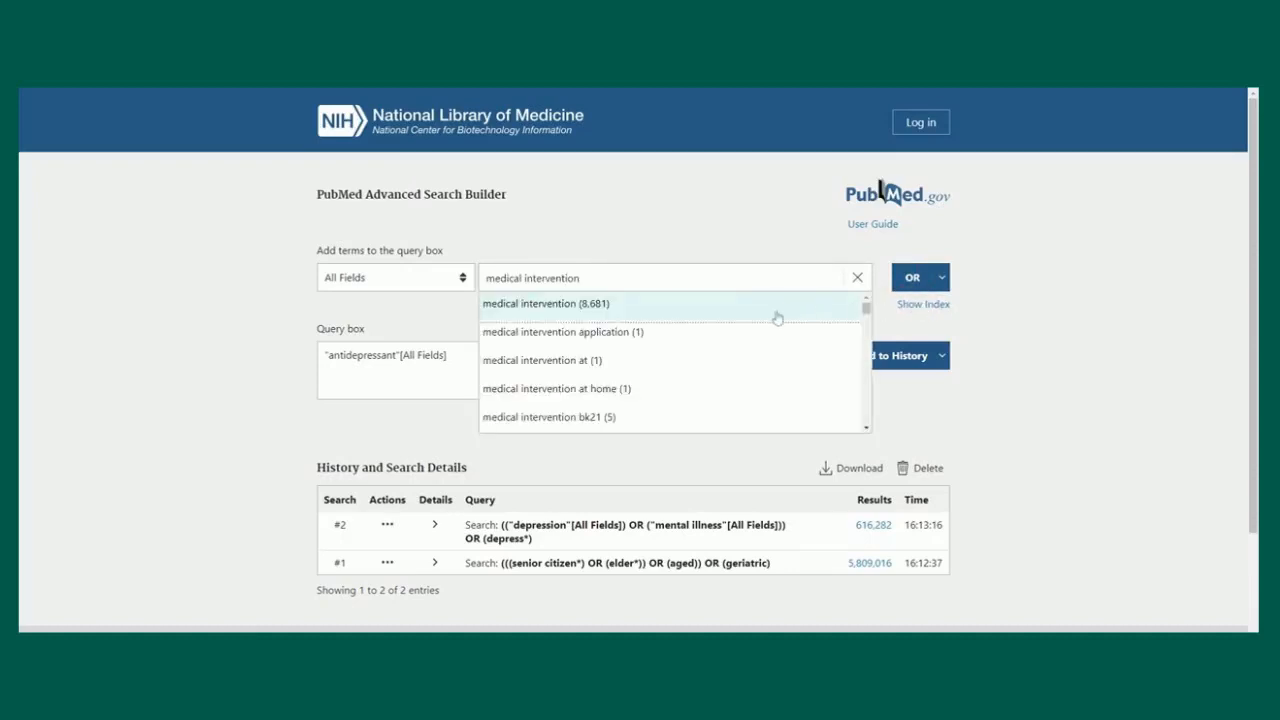
click(752, 313)
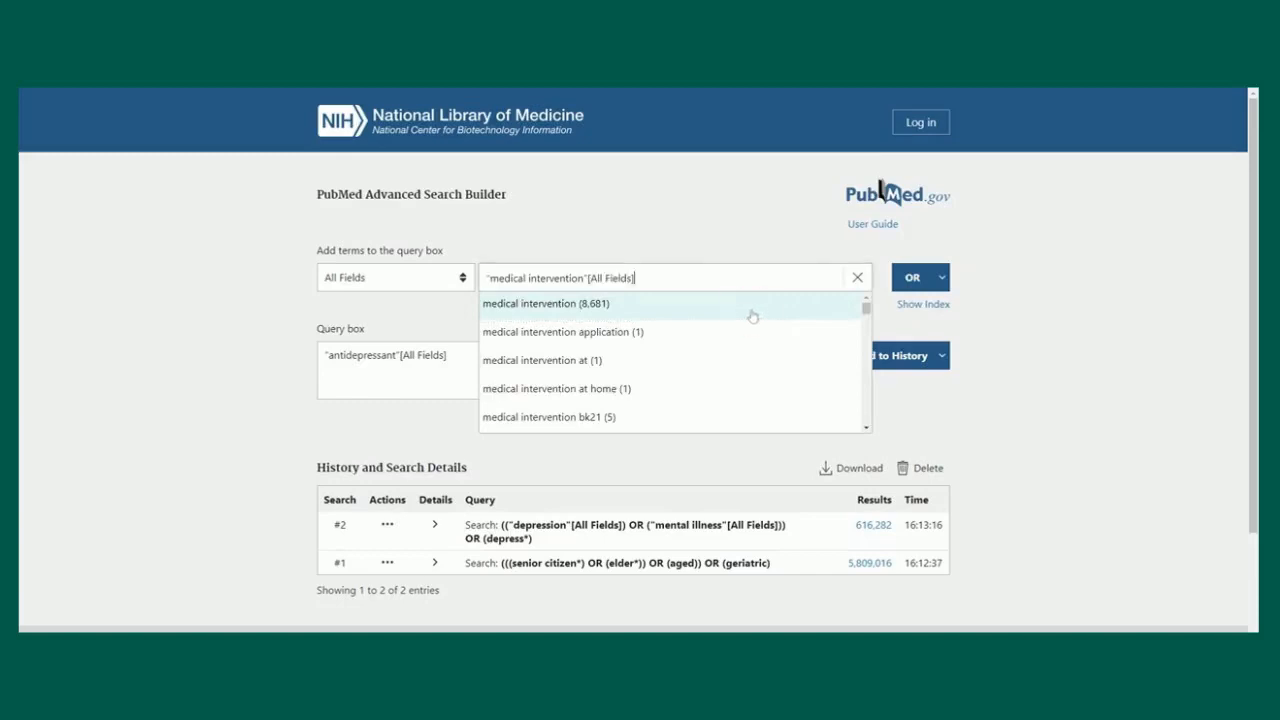
click(912, 277)
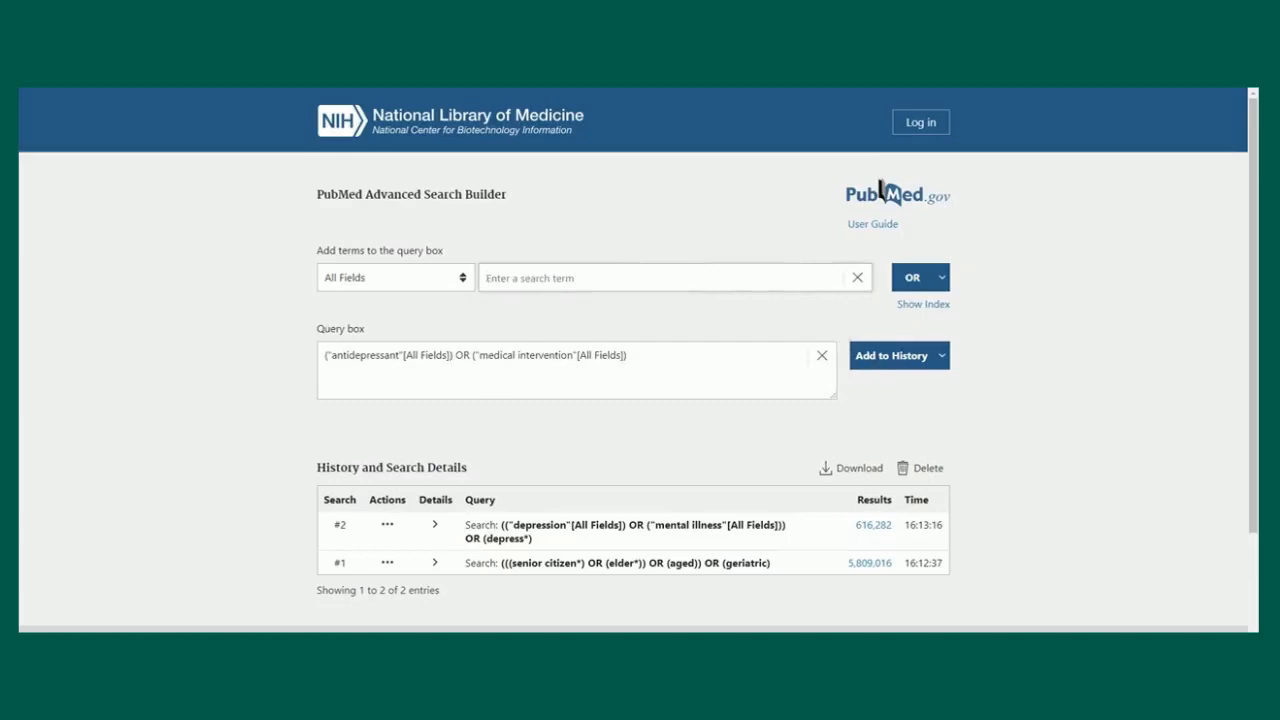
Add "medication" to the query with OR and add the antidepressant query to the search history.
text(medication)
click(910, 280)
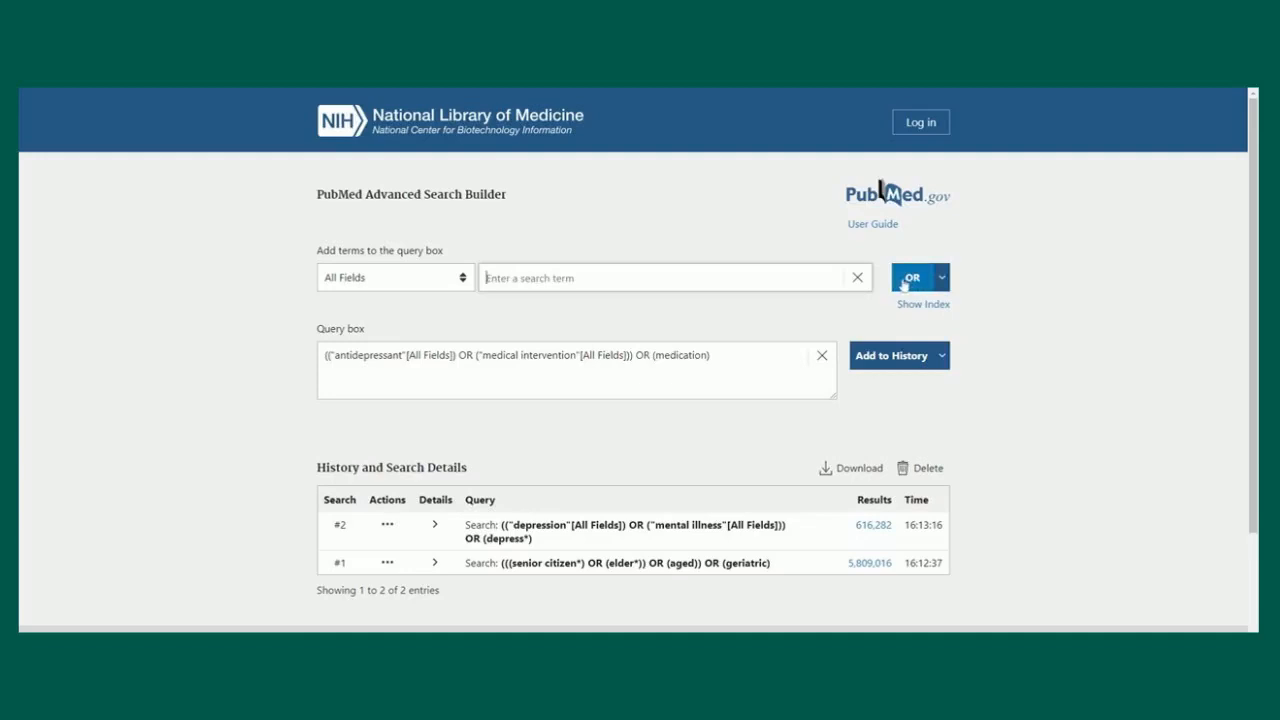
click(880, 360)
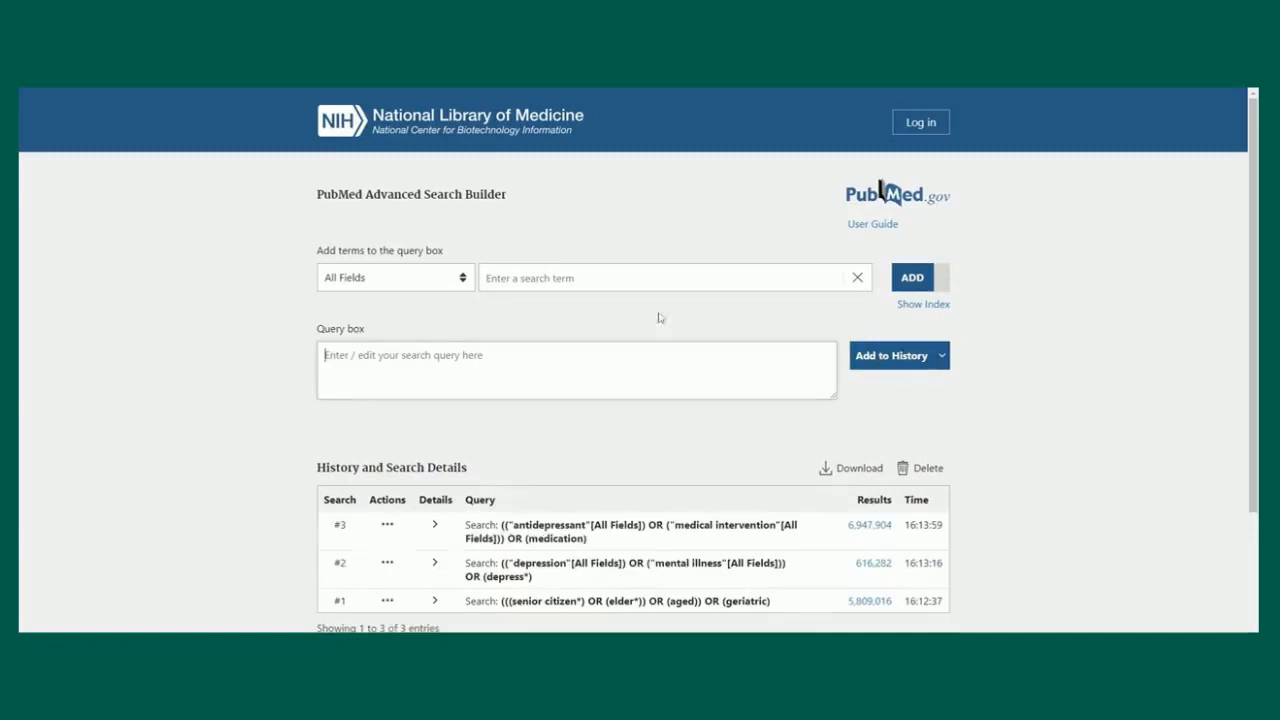
Start a new query with the index term "psychotherapy" in All Fields.
text(ps)
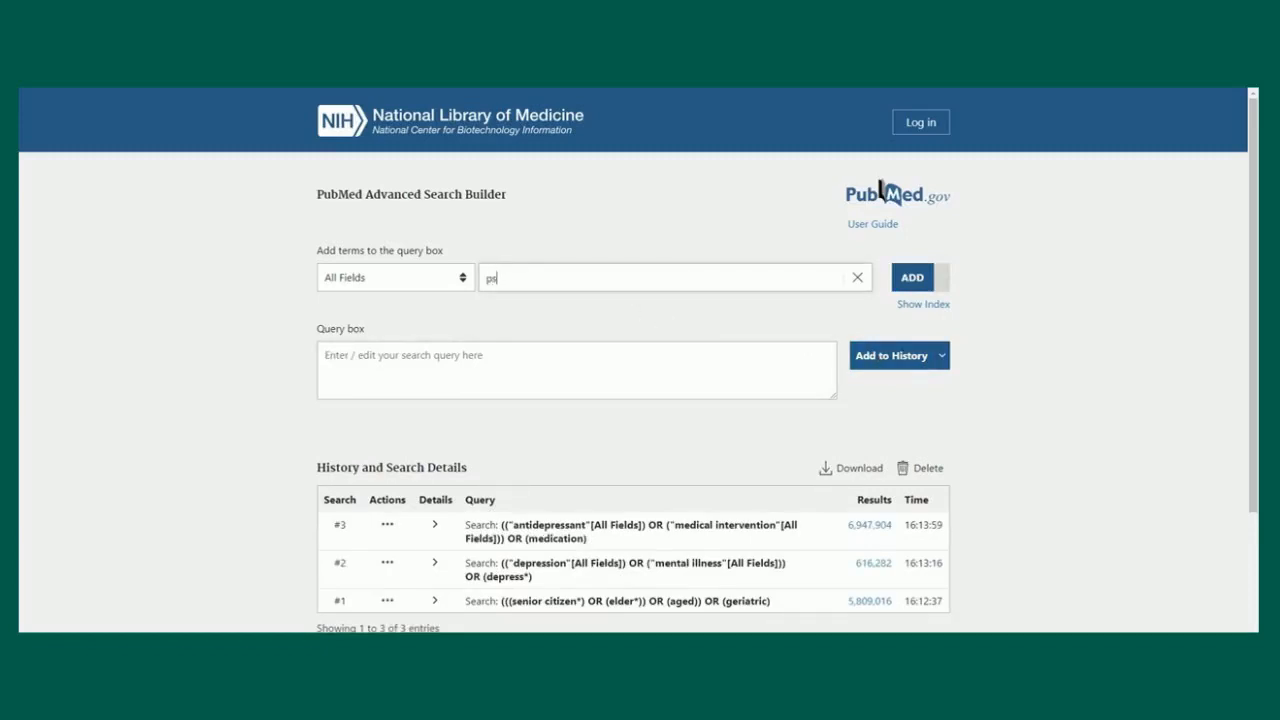
text(ychotherapy)
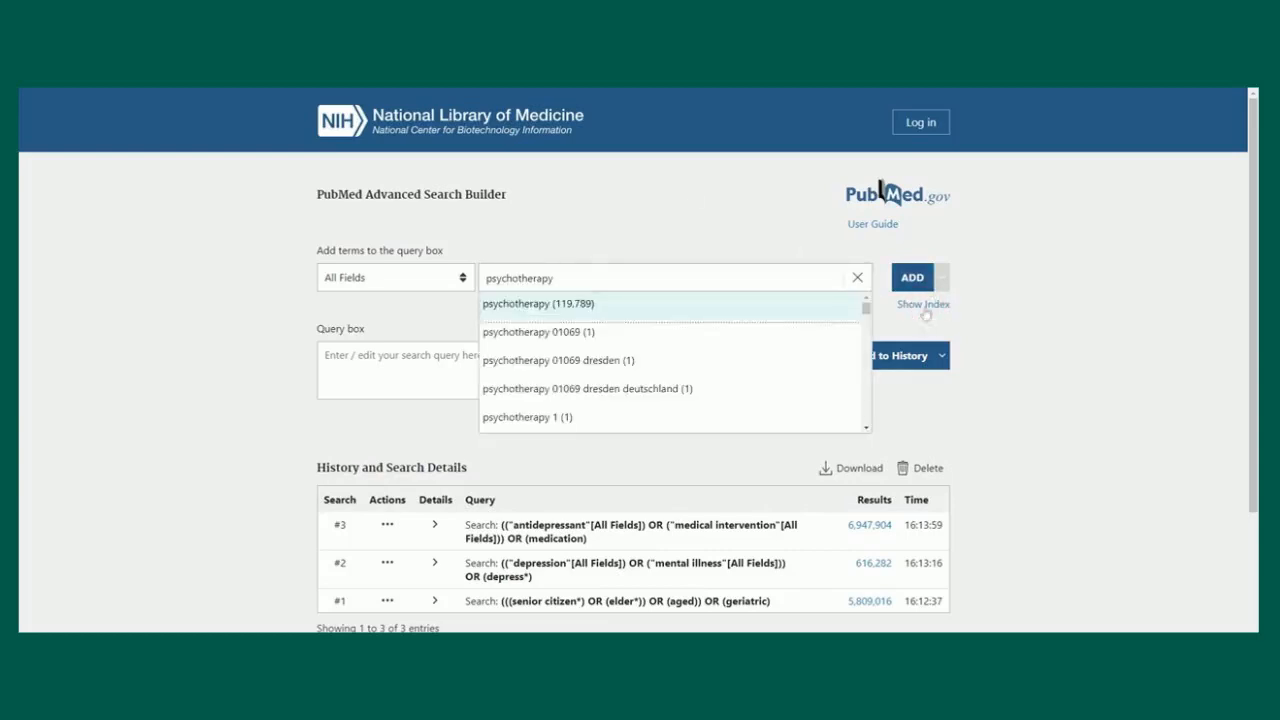
scroll(758, 338, down, 1)
scroll(758, 338, up, 2)
click(743, 314)
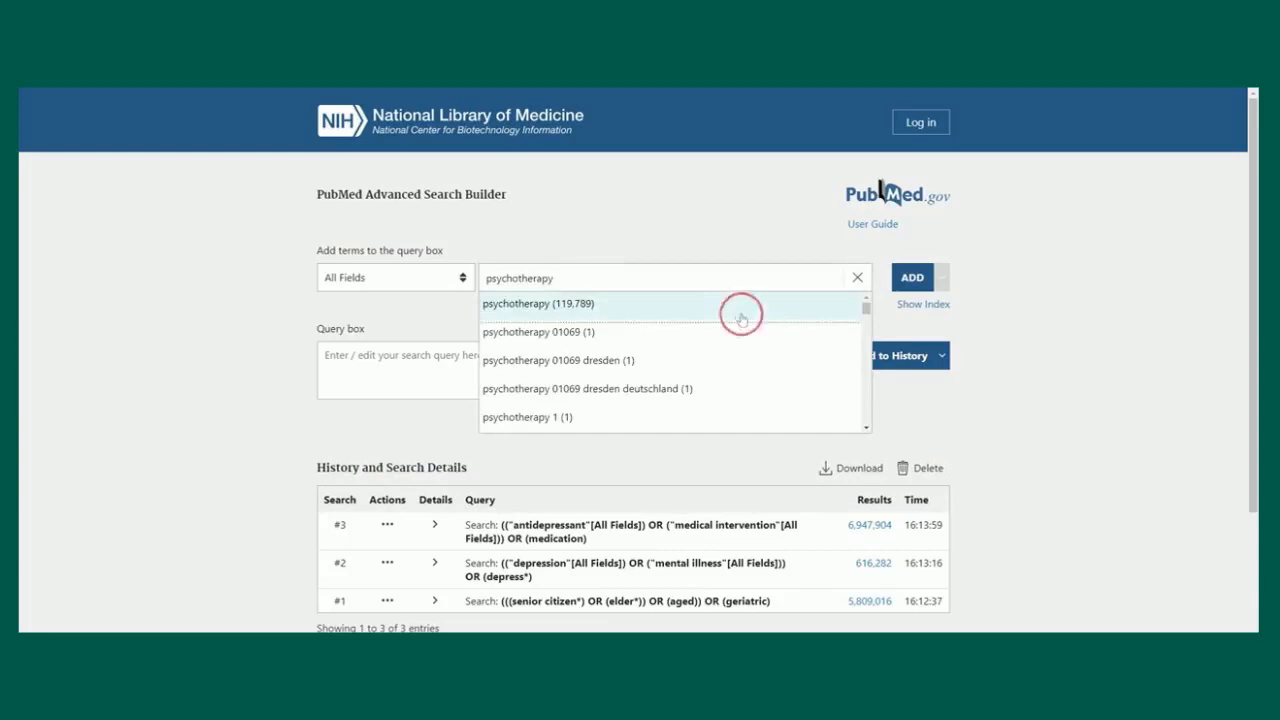
click(913, 282)
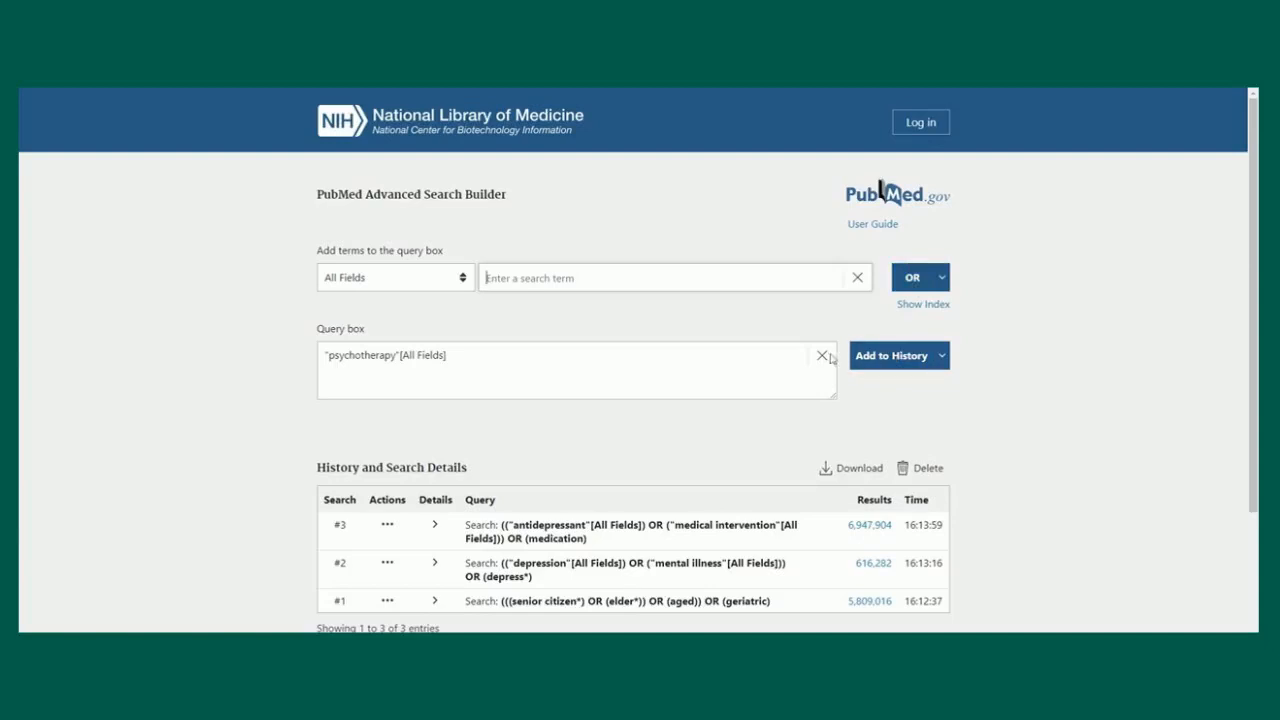
Add "talk therapy" to the query with OR and add the psychotherapy query to the search history.
text(talk therapy)
click(918, 280)
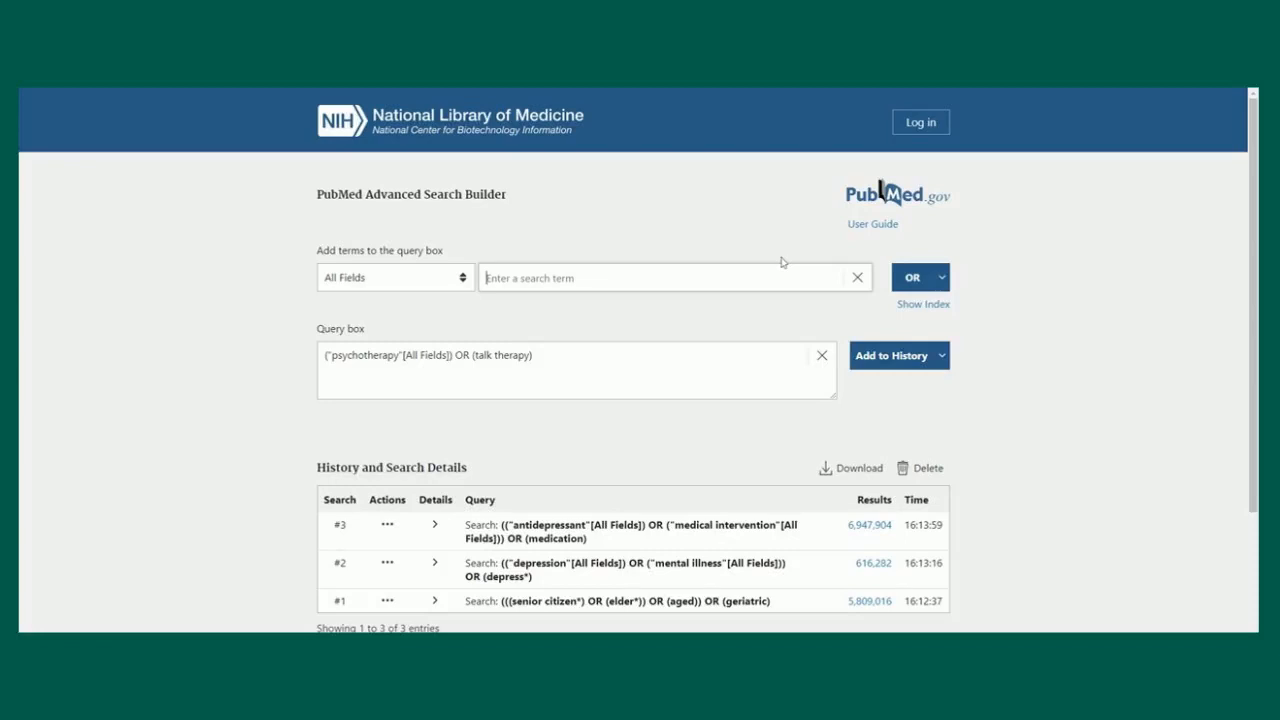
click(903, 359)
Build a combined query from history searches #1, #2 and #3, joining them with AND.
scroll(1008, 389, down, 2)
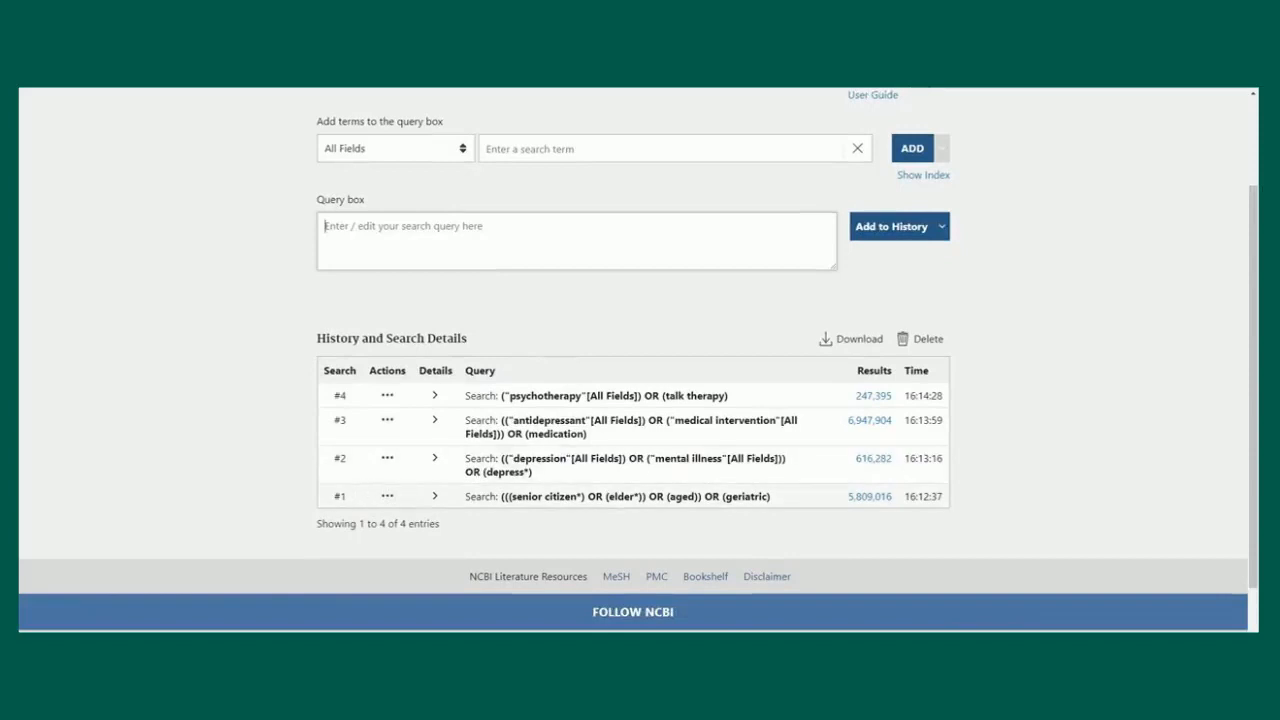
click(388, 497)
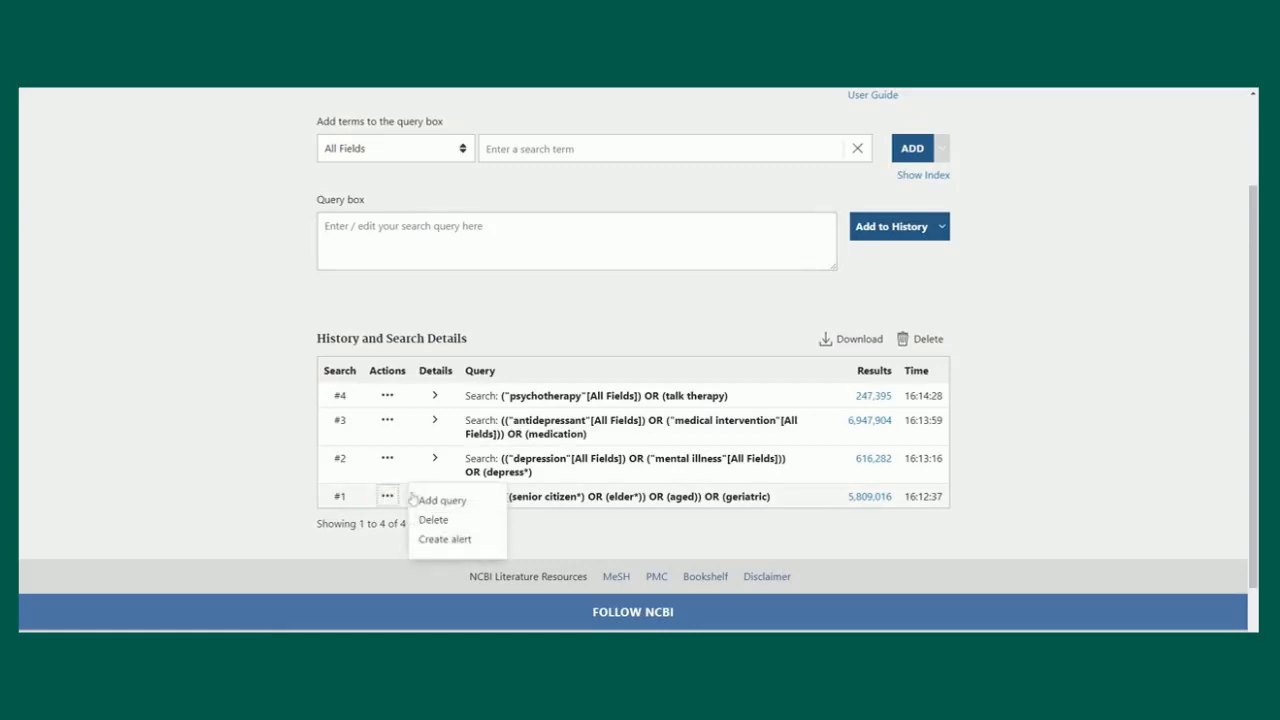
click(424, 500)
click(388, 459)
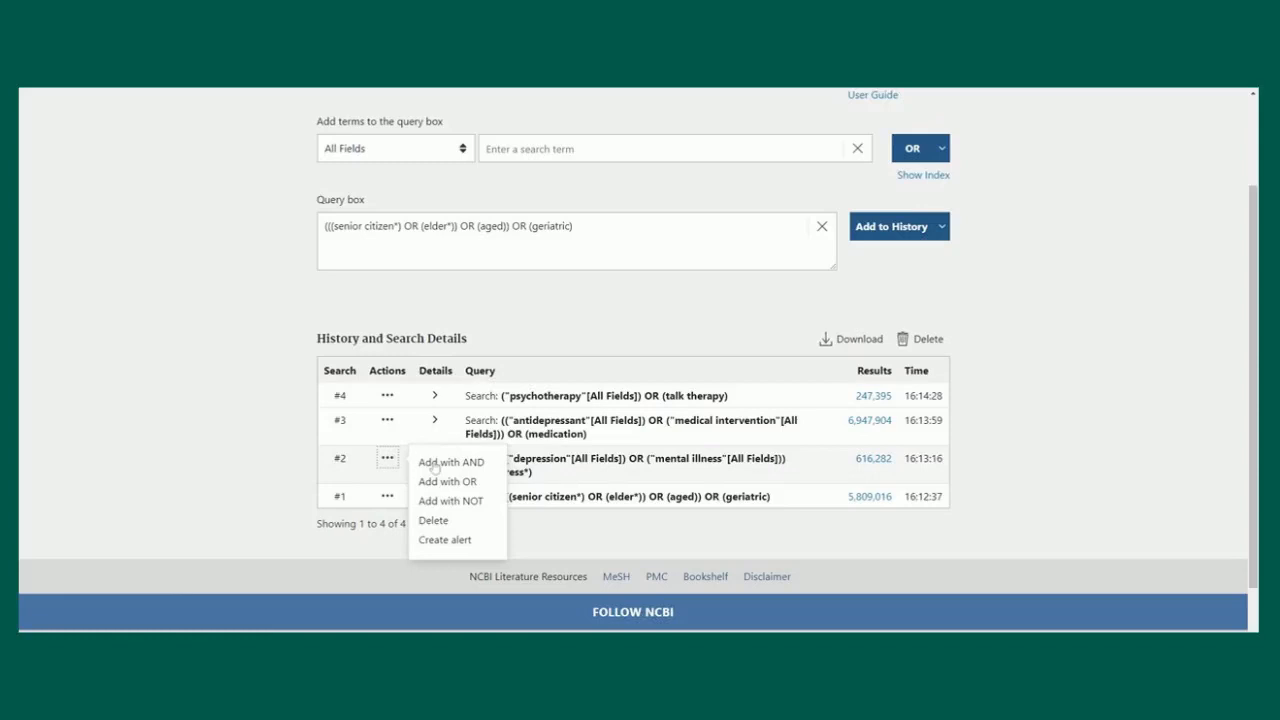
click(434, 463)
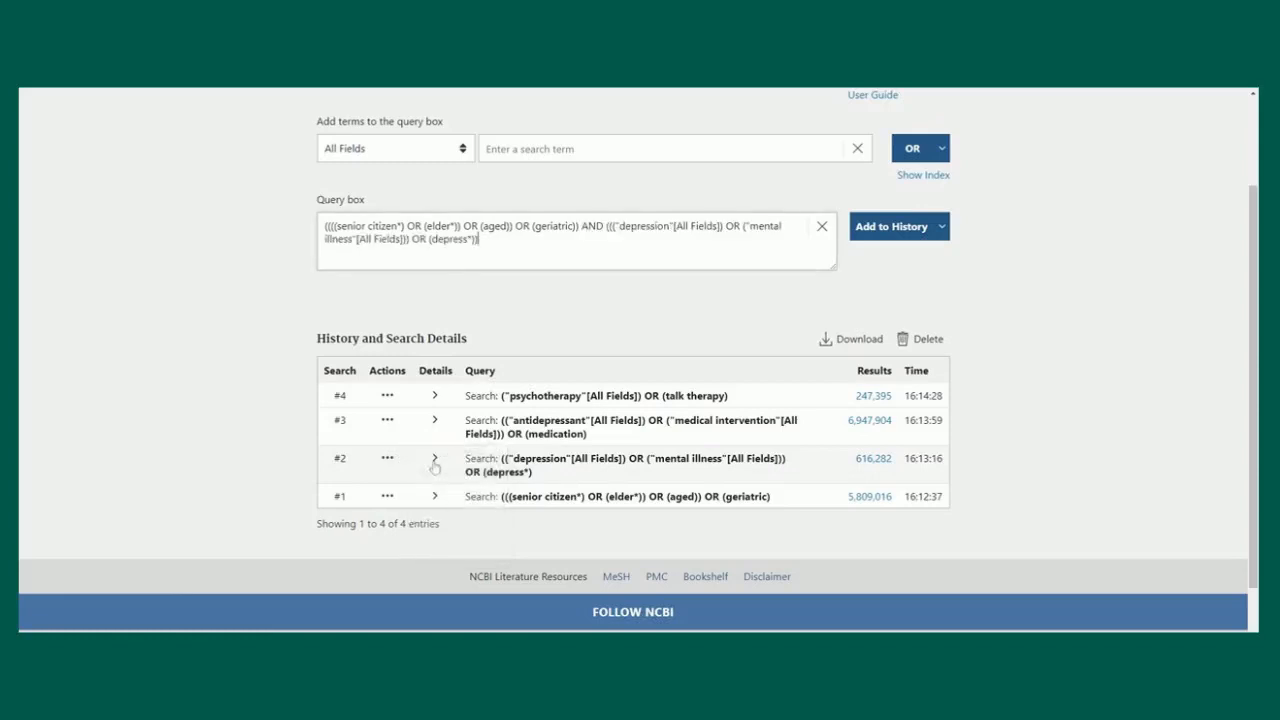
click(387, 422)
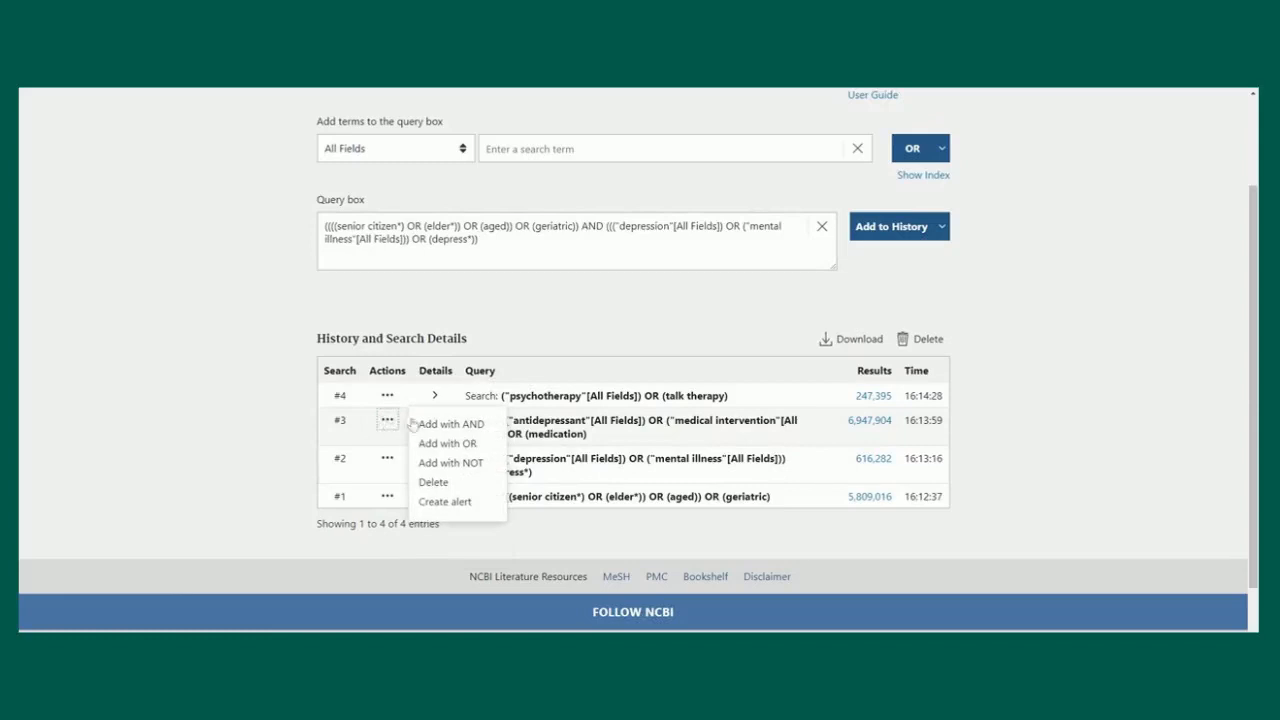
click(430, 424)
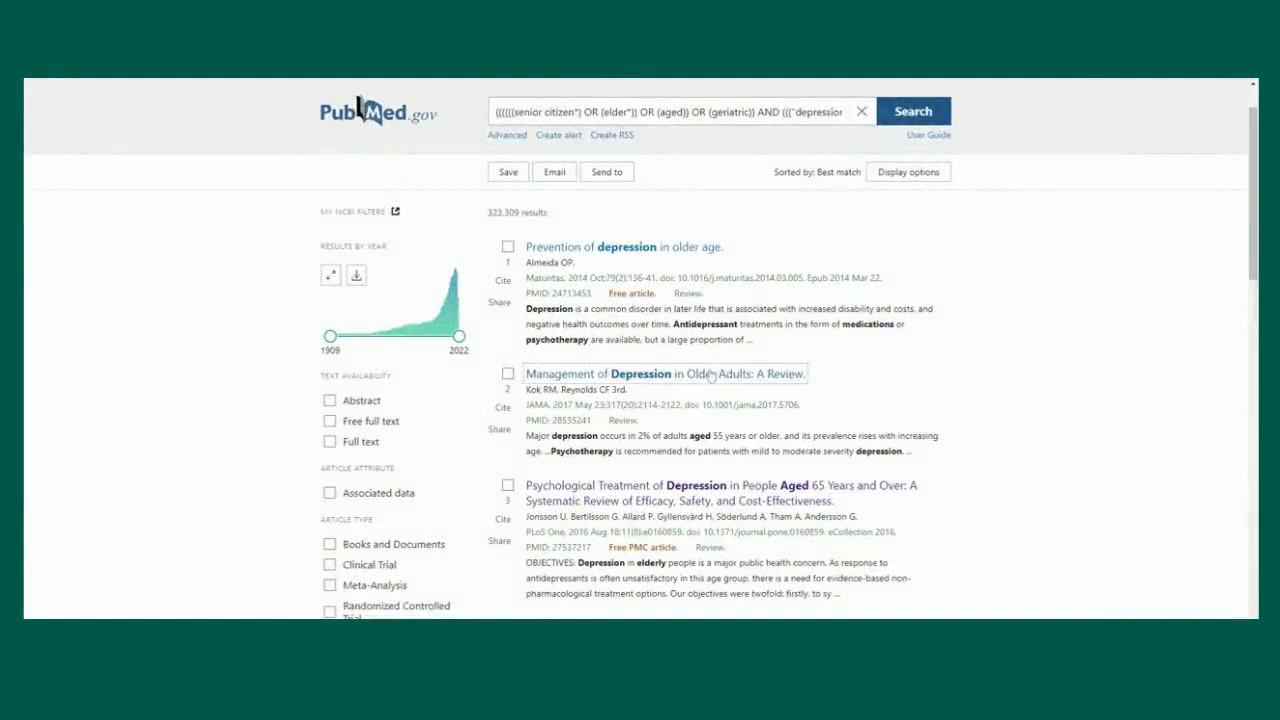
Open the article "Management of Depression in Older Adults: A Review" and examine its abstract and MeSH terms.
click(711, 374)
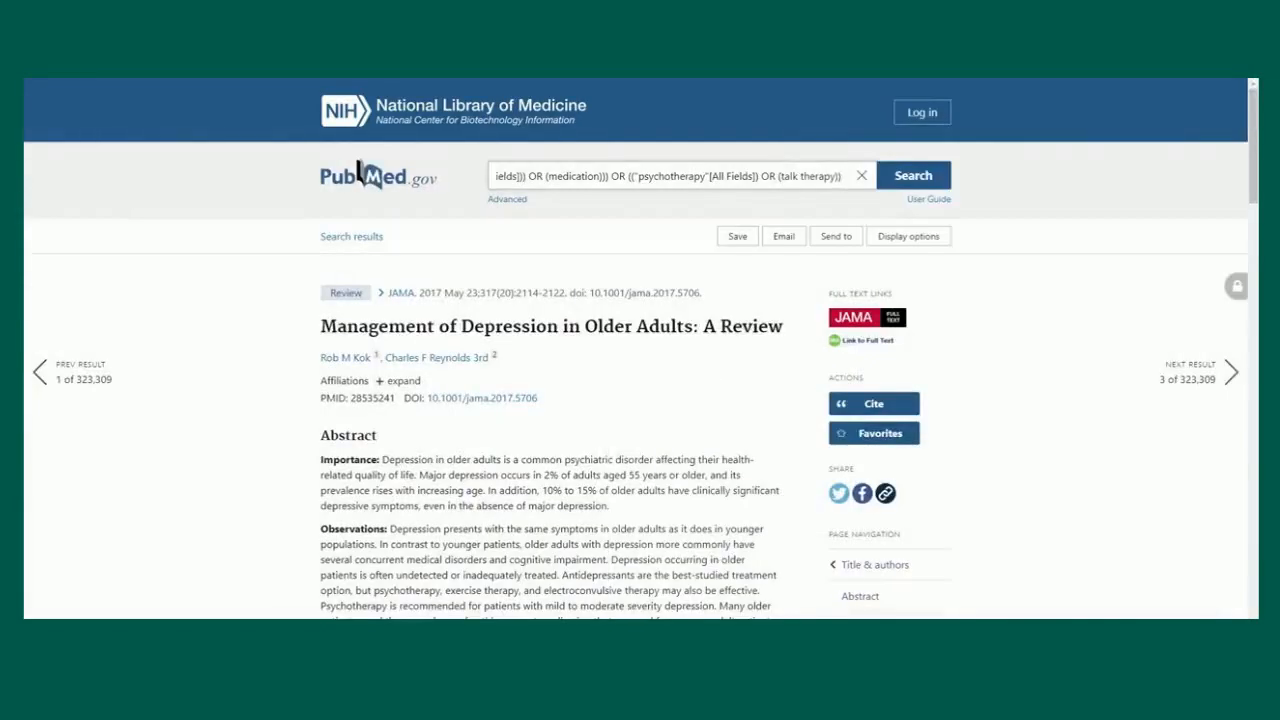
scroll(706, 381, down, 2)
scroll(706, 381, down, 6)
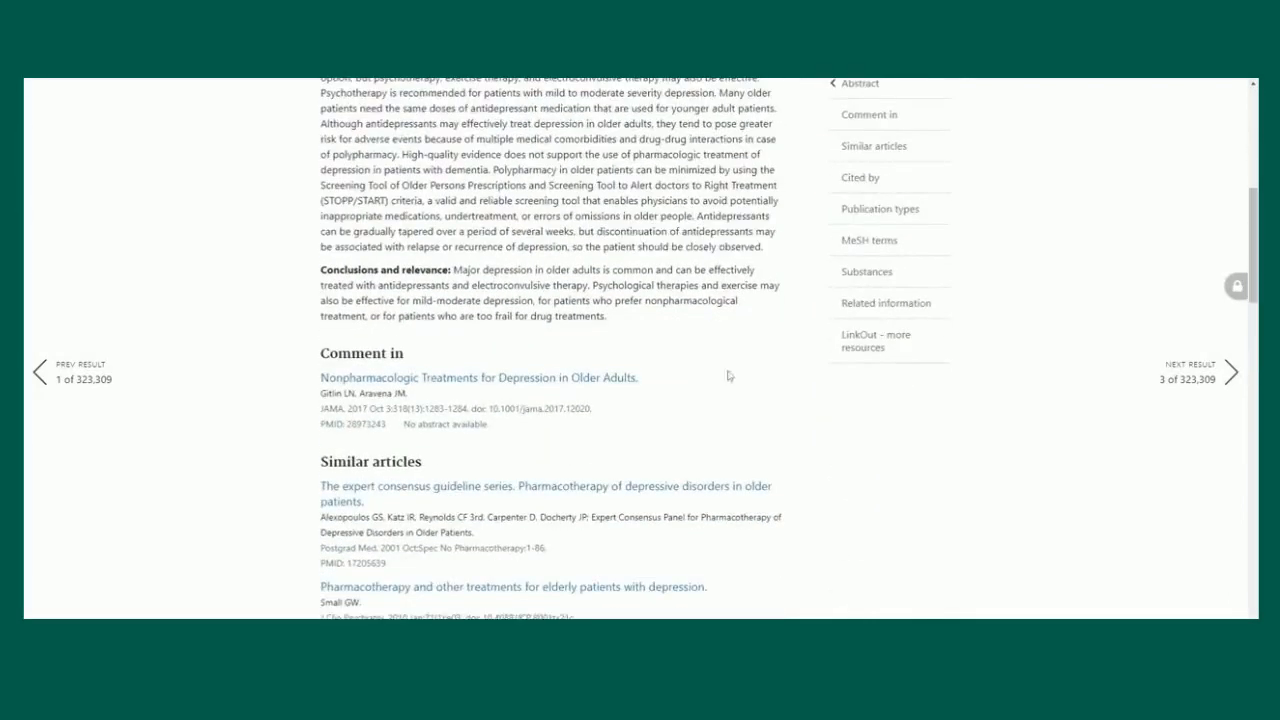
click(878, 241)
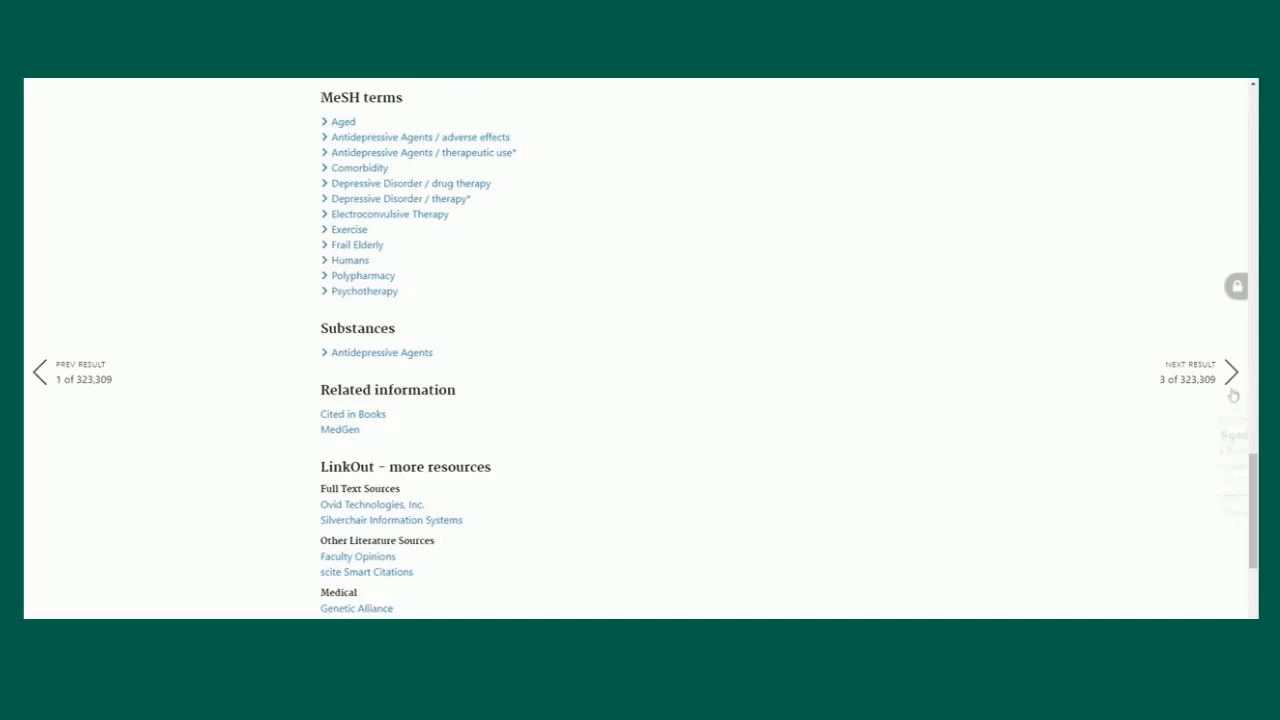
scroll(669, 158, up, 15)
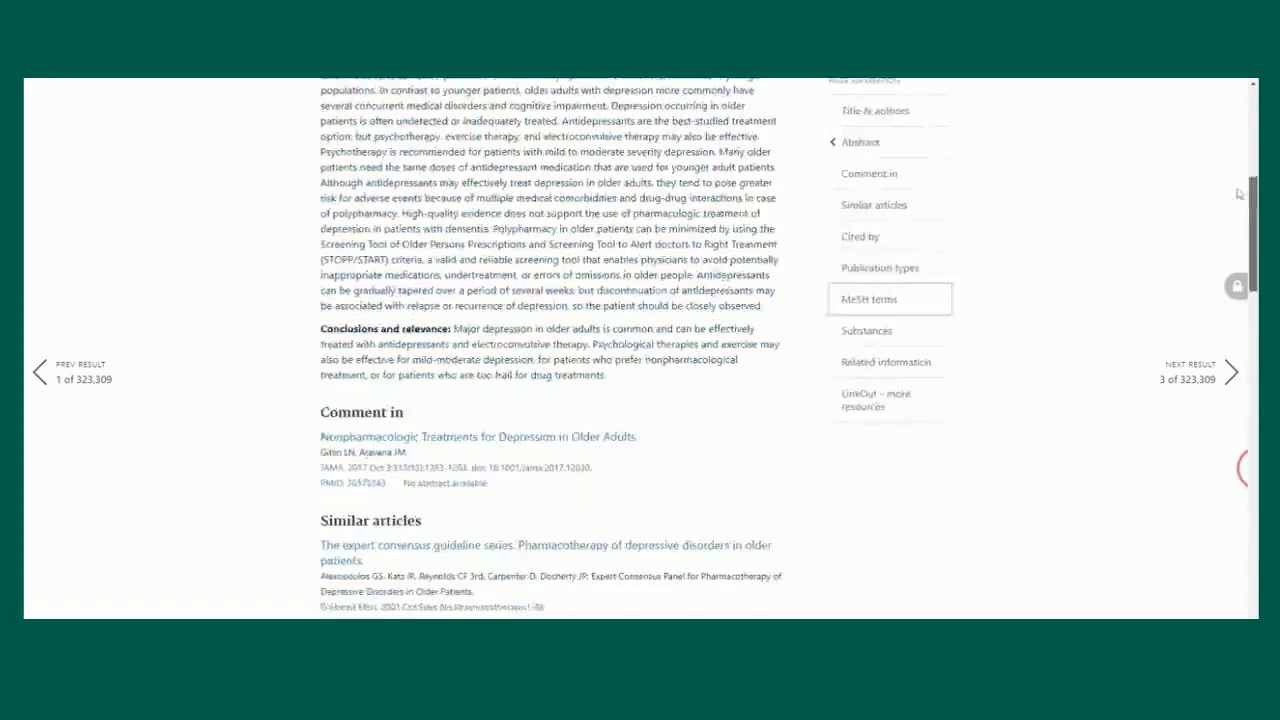
Return to the advanced search and copy the antidepressant query of history search #3 into the query box.
click(521, 203)
scroll(620, 350, down, 1)
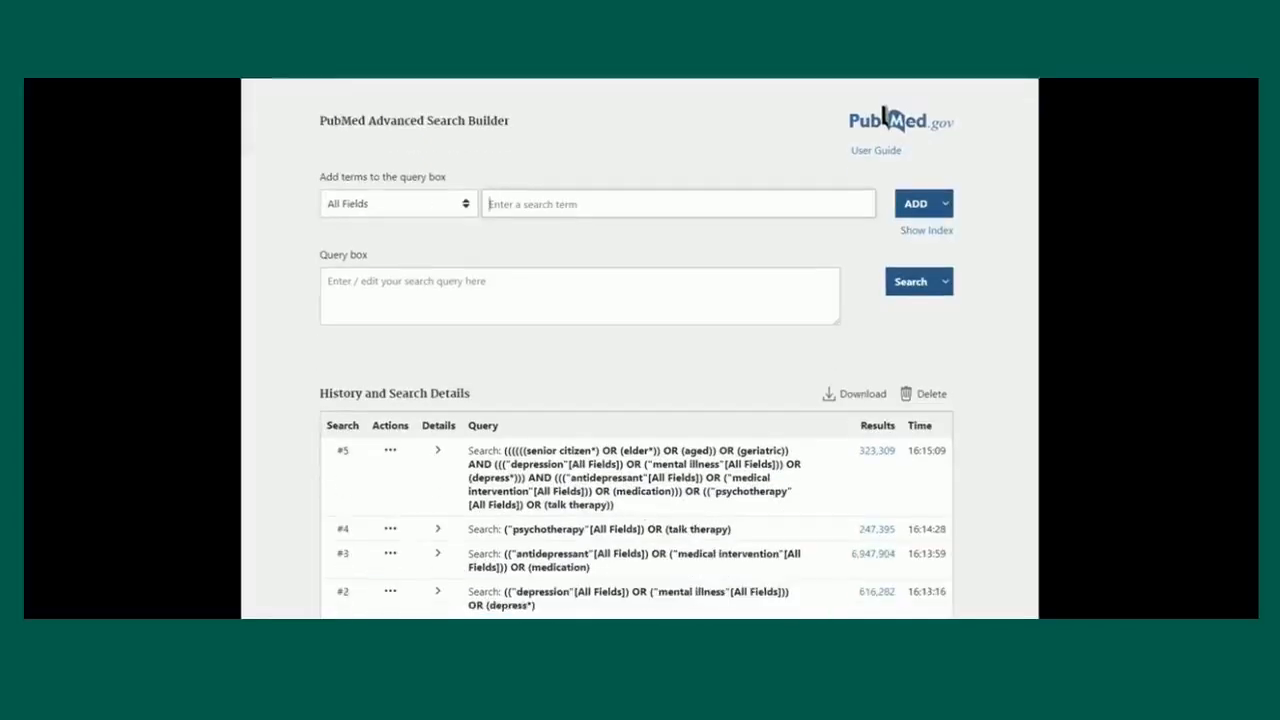
scroll(620, 350, down, 1)
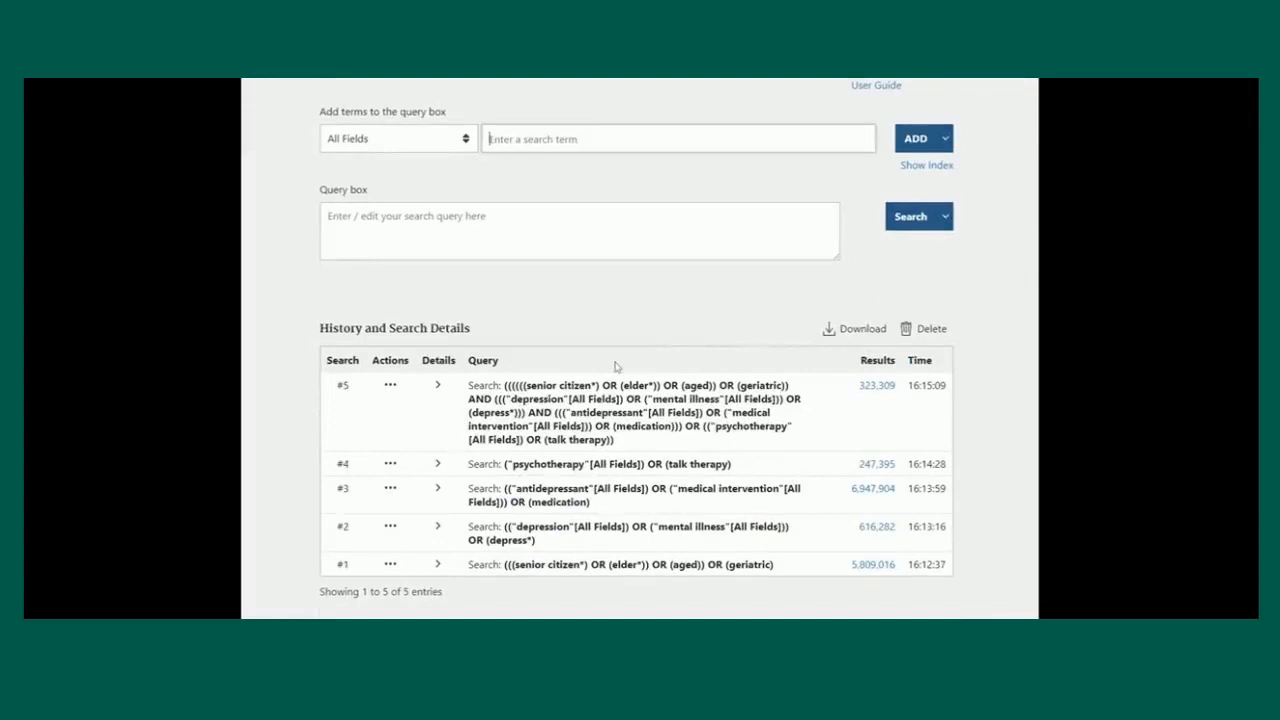
click(437, 488)
scroll(437, 488, down, 1)
drag(503, 424, 600, 445)
key(ctrl+c)
scroll(633, 474, up, 1)
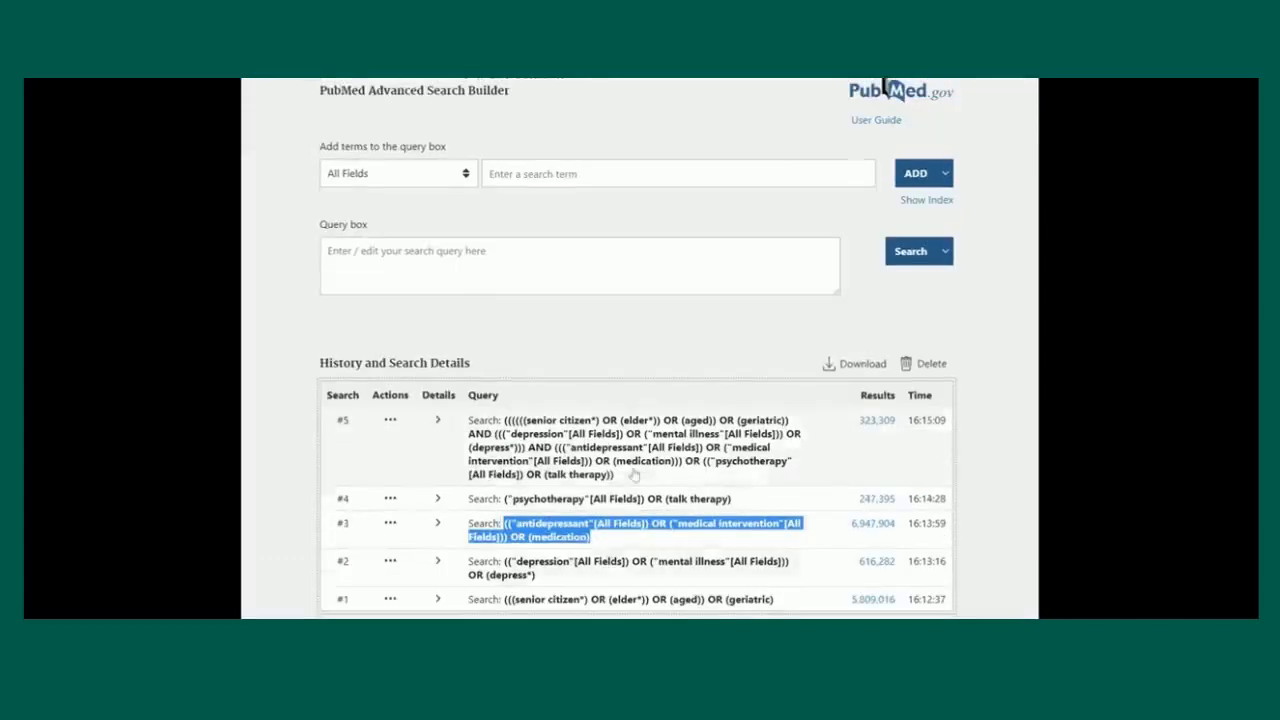
click(543, 300)
key(ctrl+v)
Add "drug therapy" to the copied antidepressant query with OR and open the options for submitting the query.
click(557, 205)
text(drug therapy)
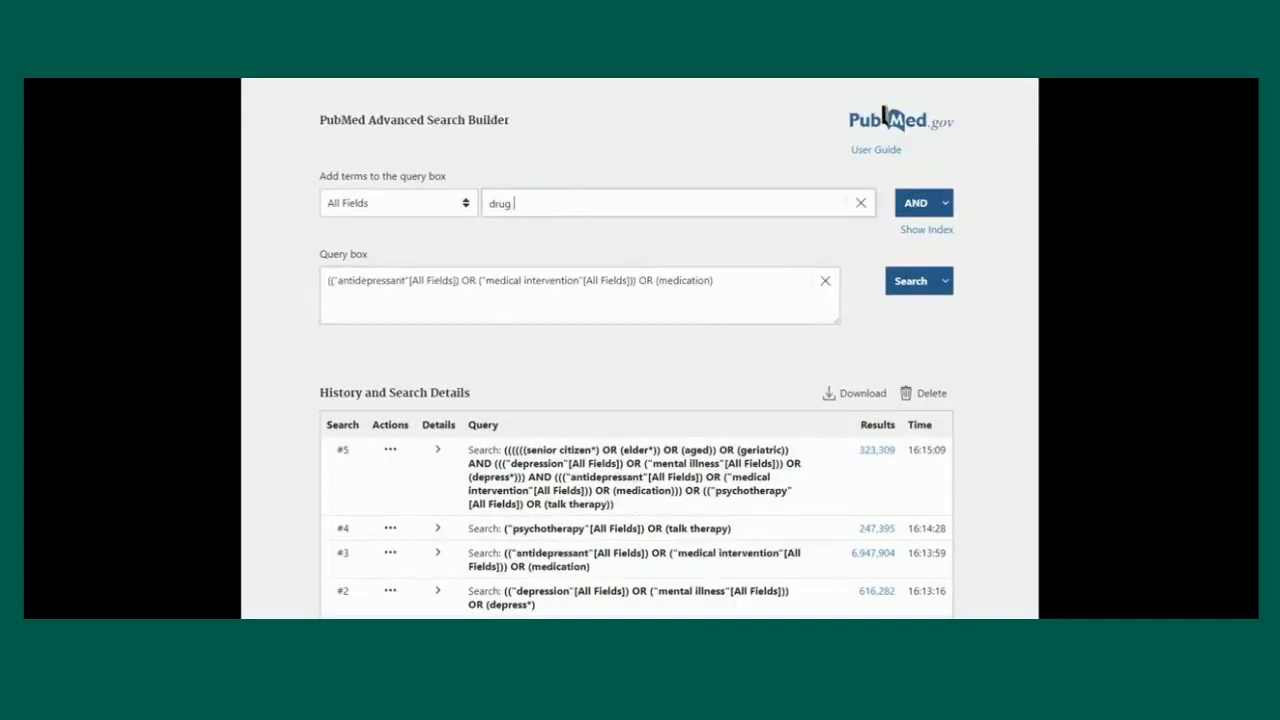
click(944, 203)
click(944, 203)
click(944, 203)
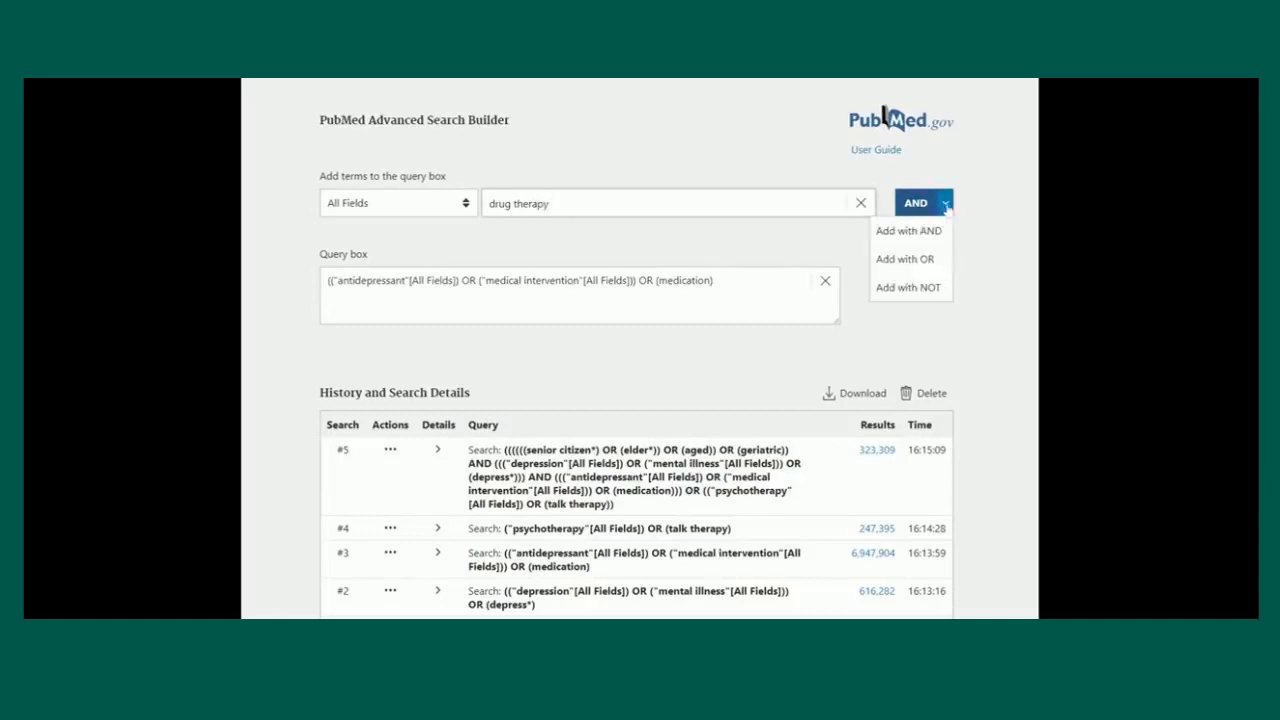
click(915, 259)
click(945, 281)
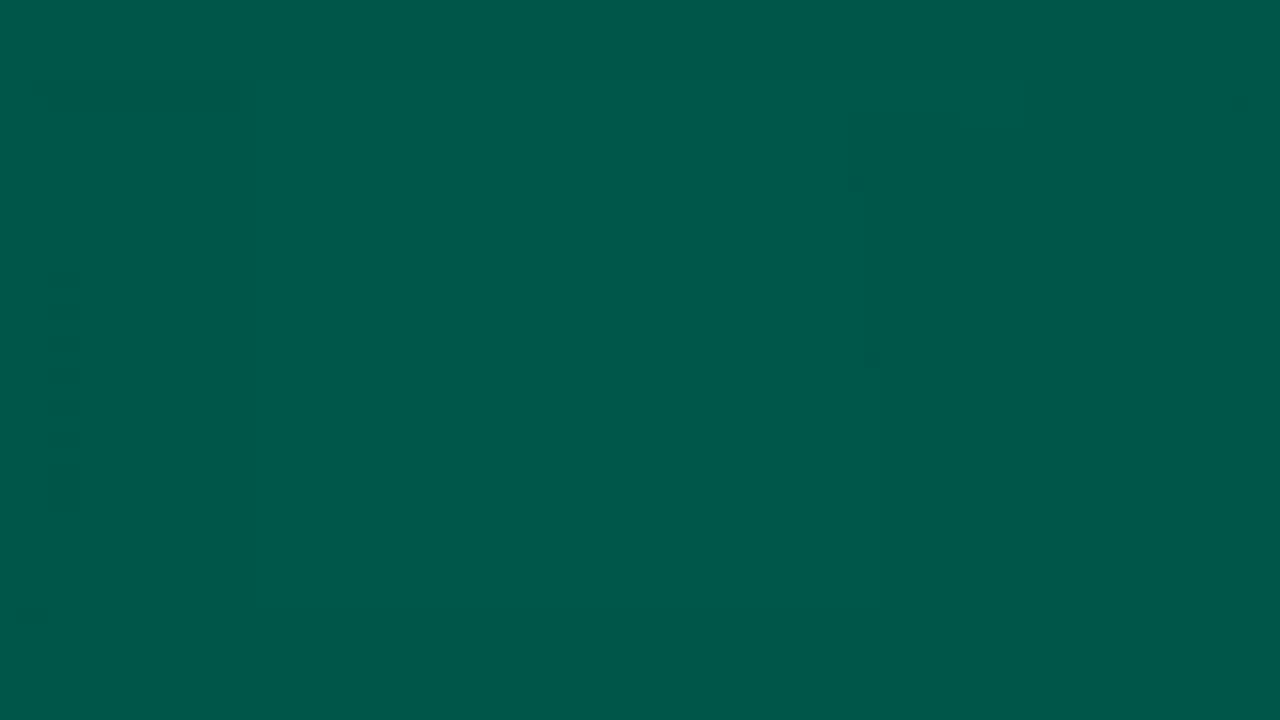